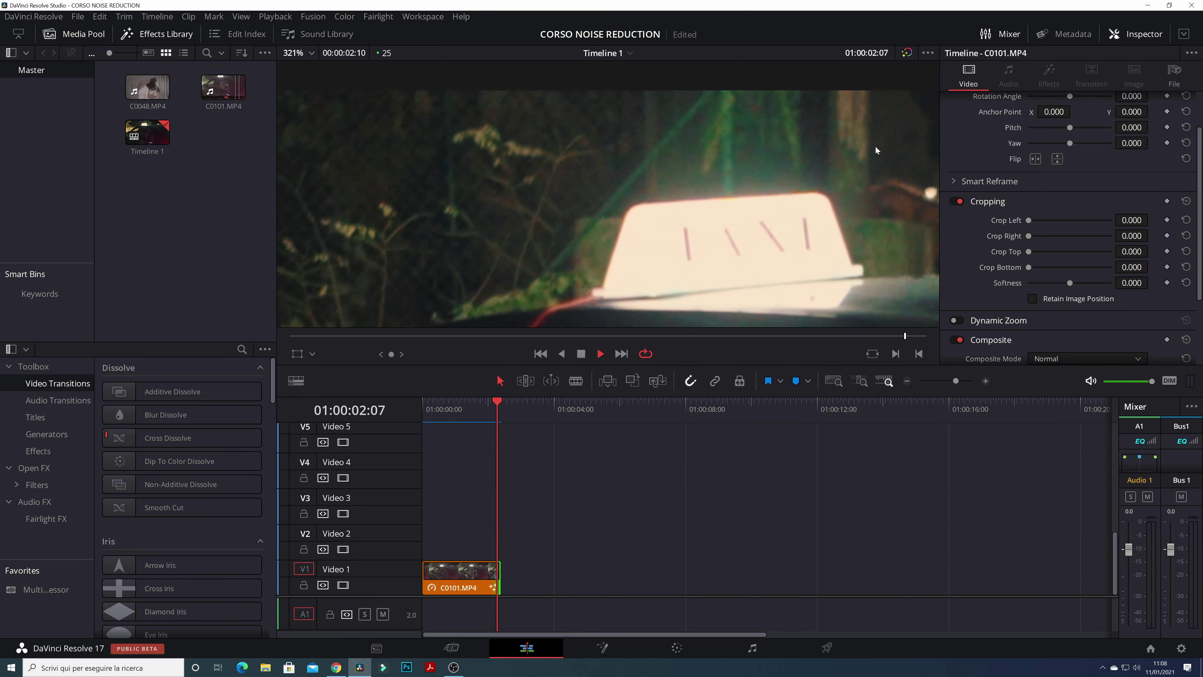
# Step: Zoom the Edit page viewer out from 321% to about 95% so the whole taxi frame fits
pyautogui.scroll(-2, 488, 173)
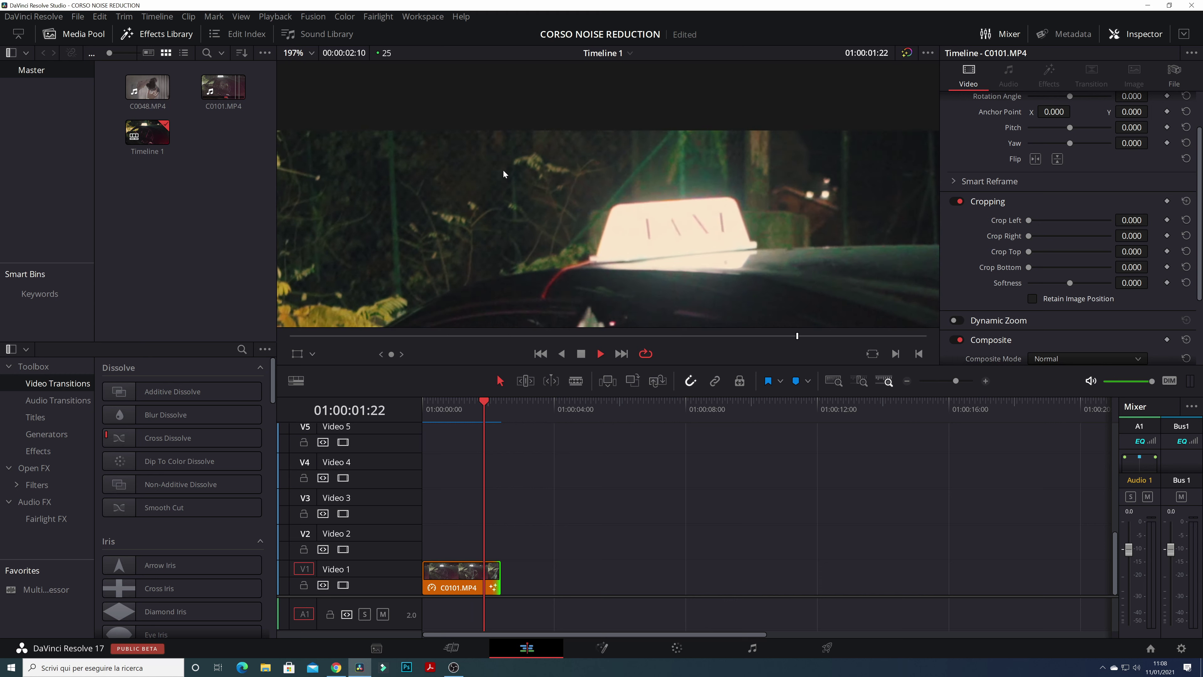
pyautogui.scroll(-3, 517, 176)
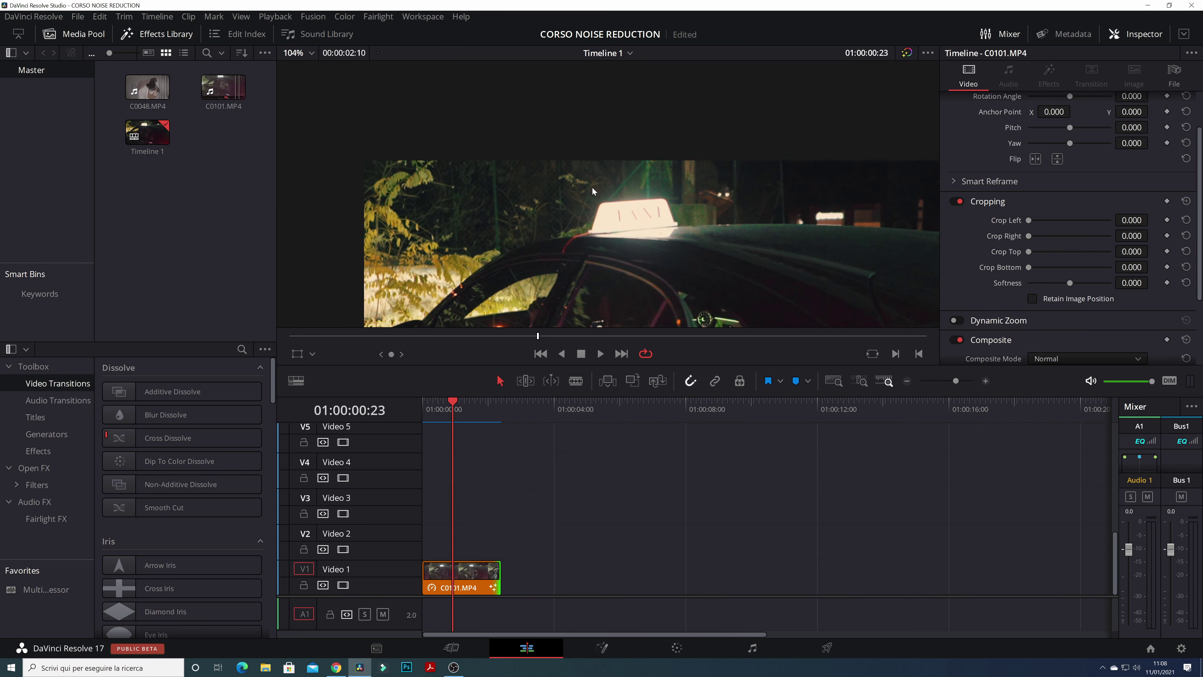
pyautogui.scroll(-2, 616, 178)
pyautogui.scroll(-1, 616, 204)
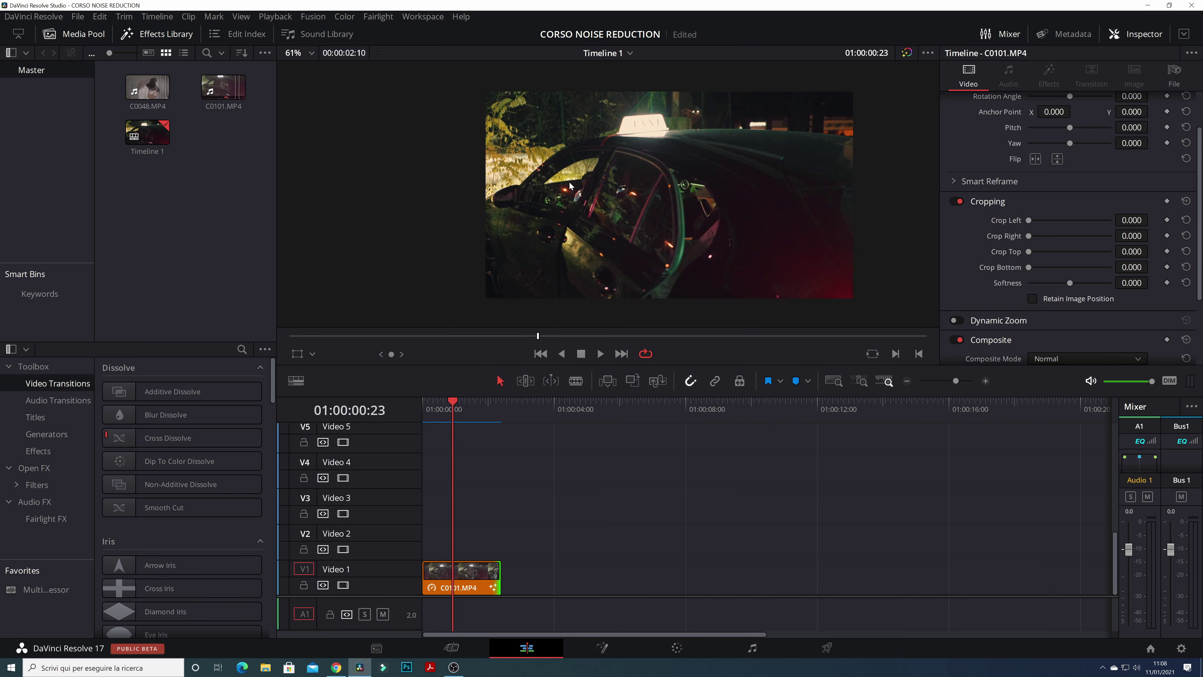
pyautogui.scroll(2, 654, 203)
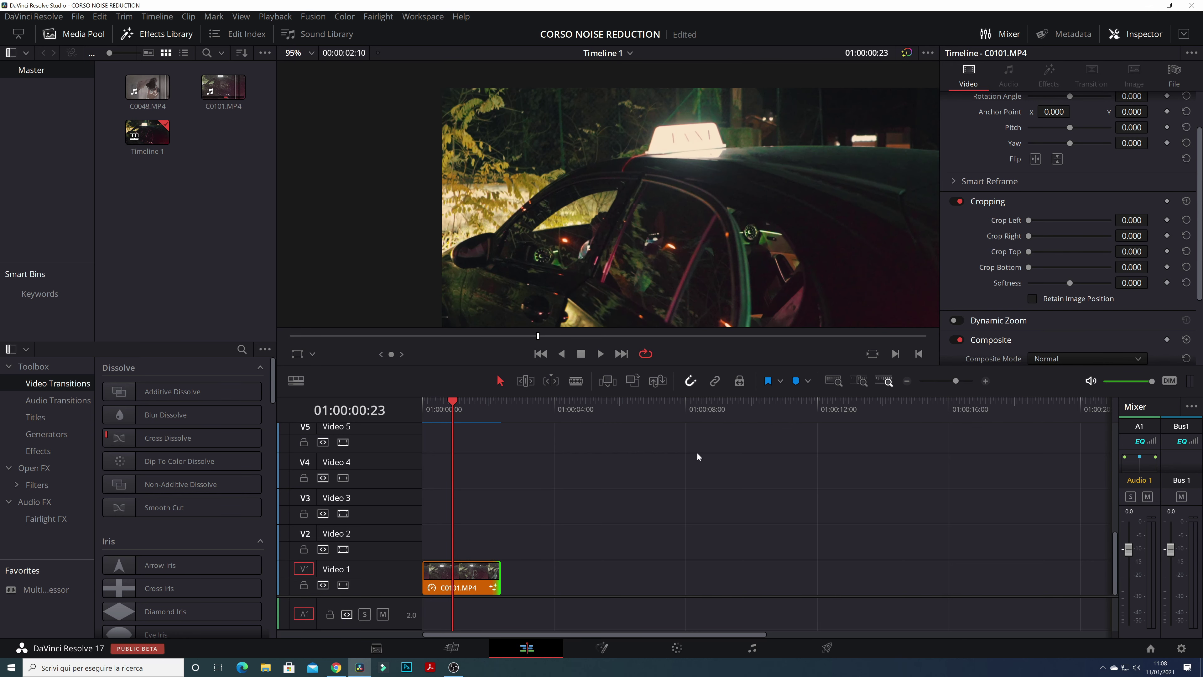
# Step: On the Color page, label node 01 as 'nr'
pyautogui.click(675, 650)
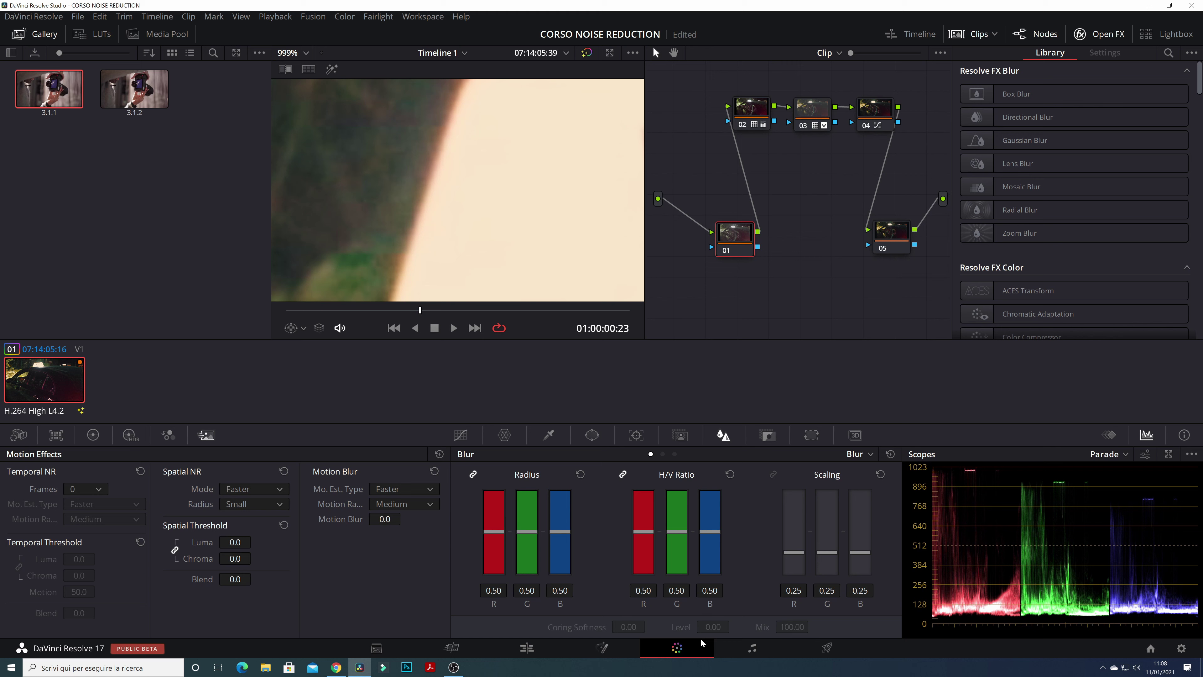
pyautogui.rightClick(732, 240)
pyautogui.click(771, 267)
pyautogui.write('nr')
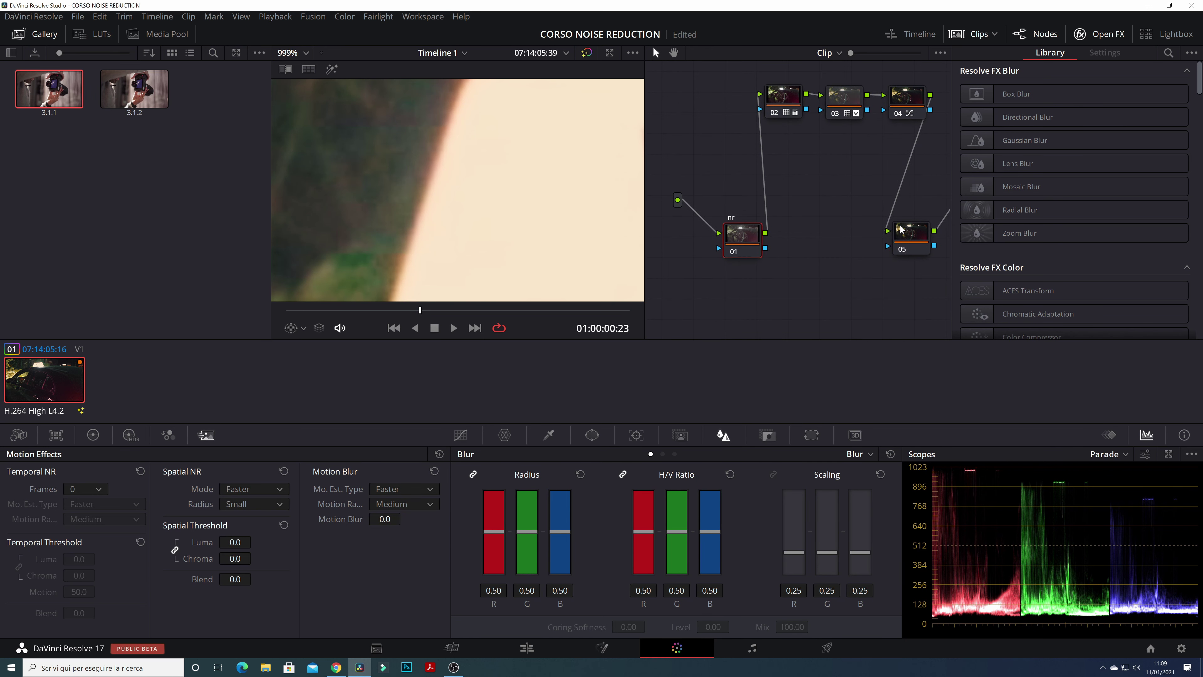
pyautogui.press('Return')
# Step: Move the nr node and node 05 upward in the node tree, then select nr
pyautogui.moveTo(712, 242); pyautogui.dragTo(714, 209)
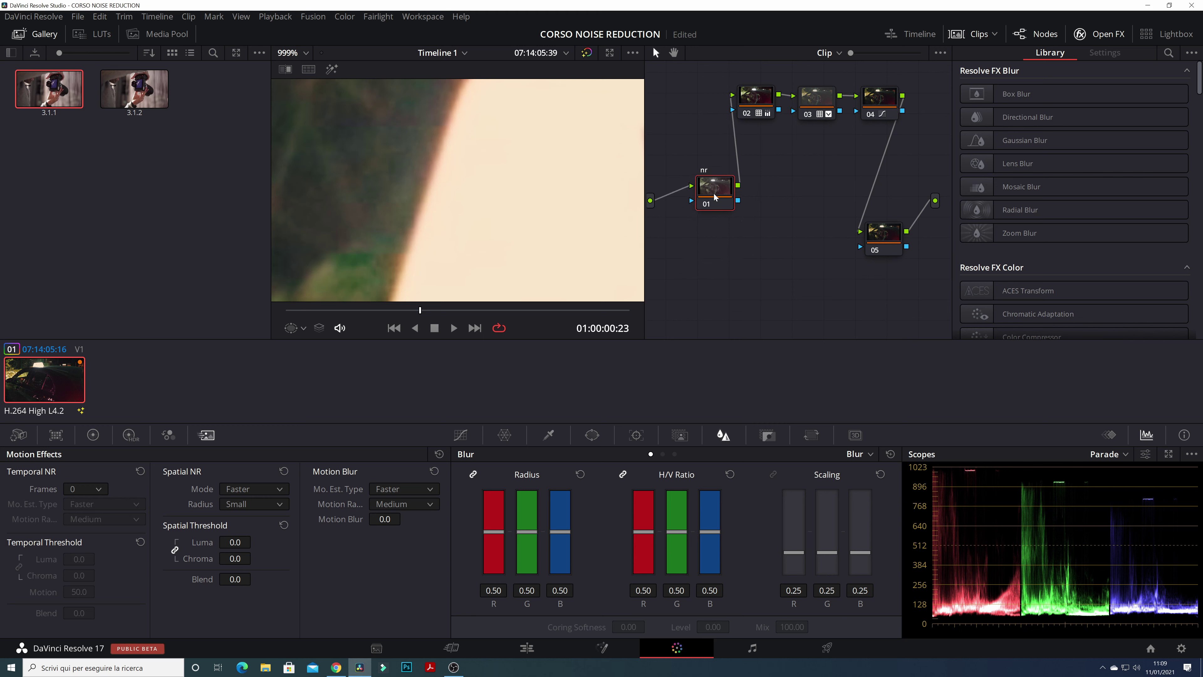
pyautogui.moveTo(887, 237)
pyautogui.mouseDown()
pyautogui.moveTo(899, 194)
pyautogui.moveTo(904, 207)
pyautogui.mouseUp()
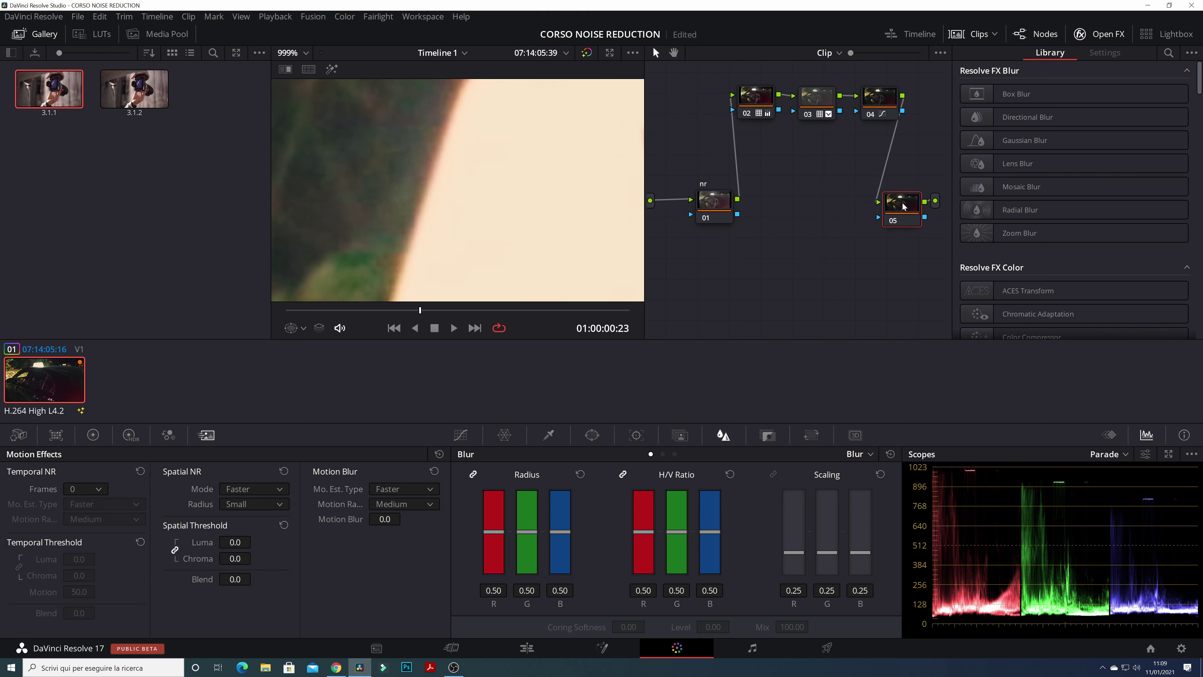
pyautogui.click(718, 208)
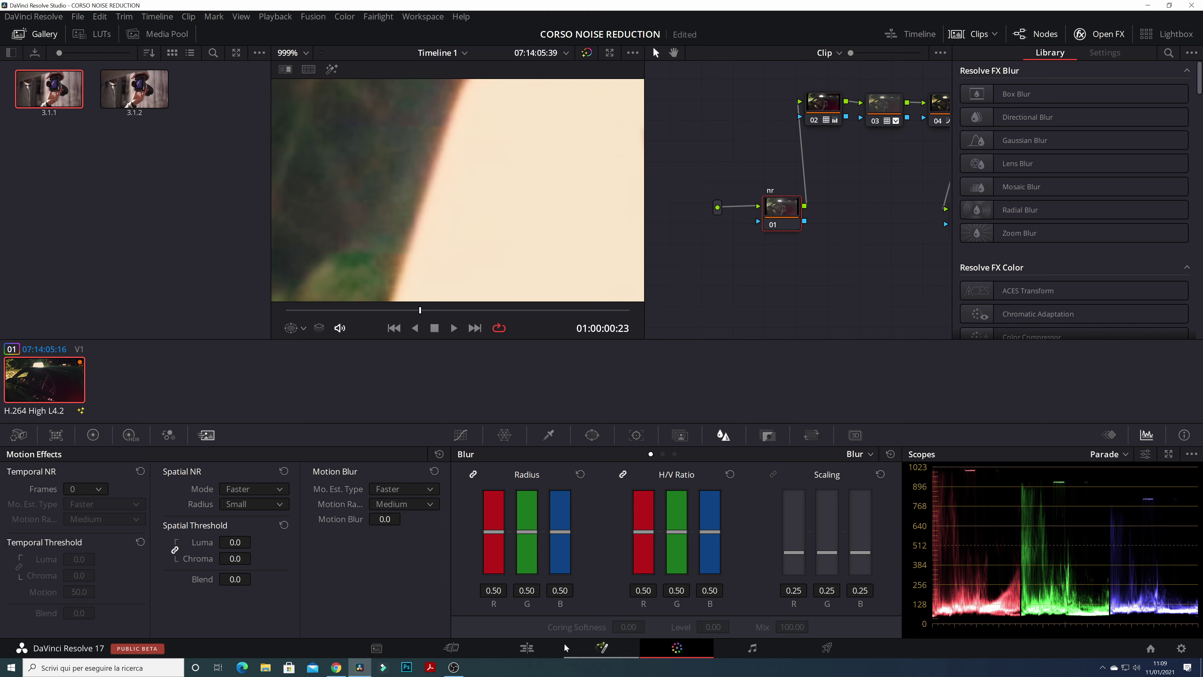
# Step: Back on the Edit page, set Playback > Render Cache to Smart
pyautogui.click(525, 648)
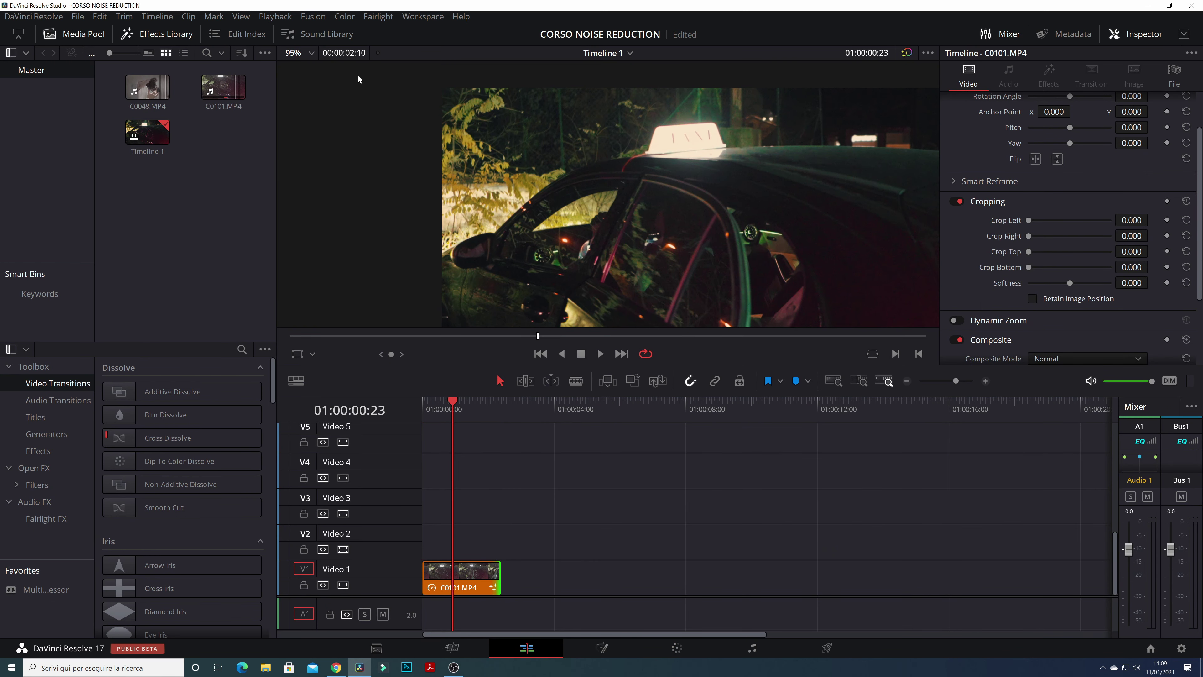
pyautogui.click(286, 18)
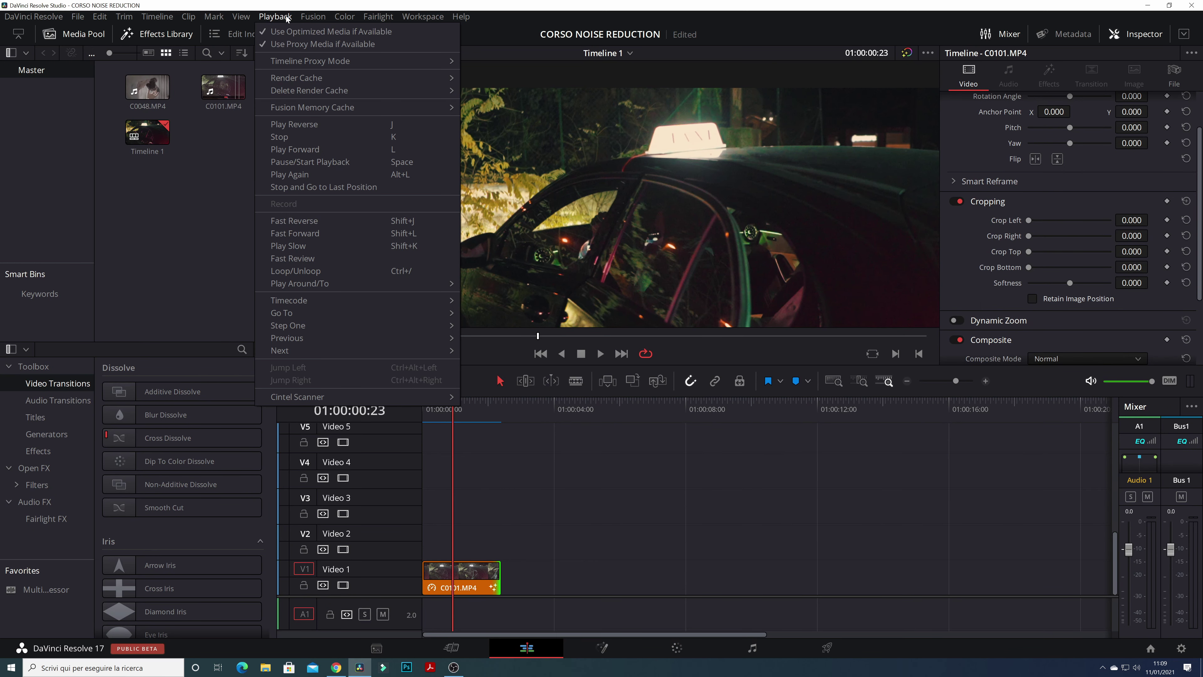
pyautogui.moveTo(427, 77)
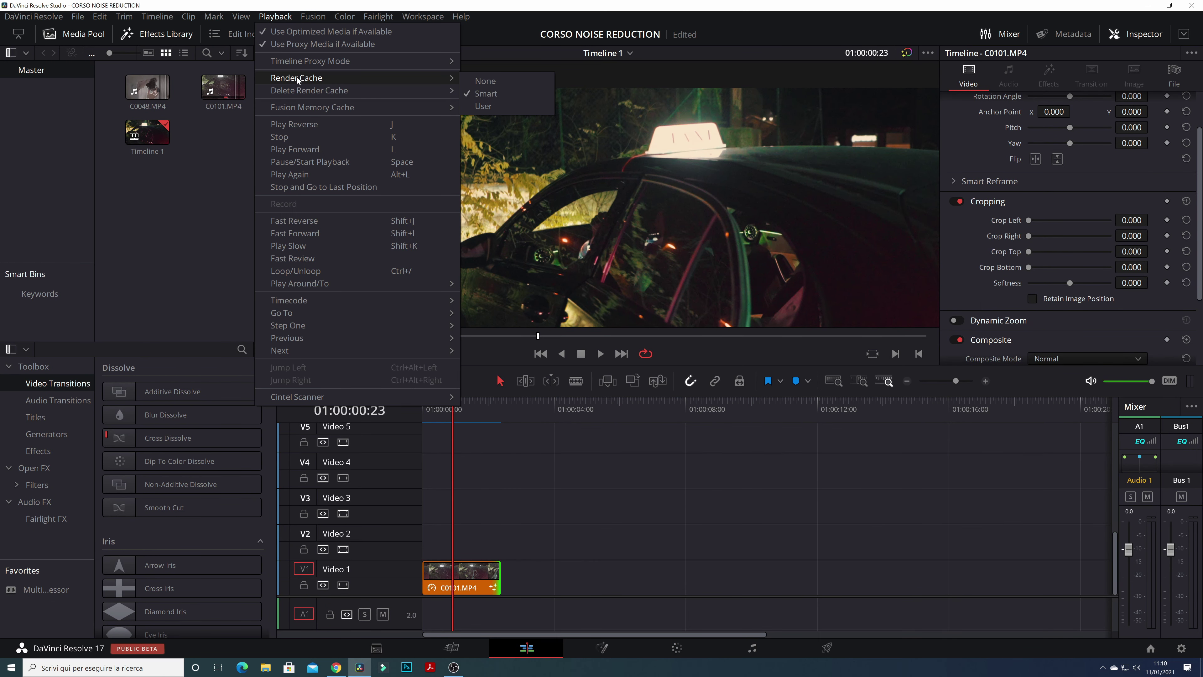
pyautogui.click(486, 95)
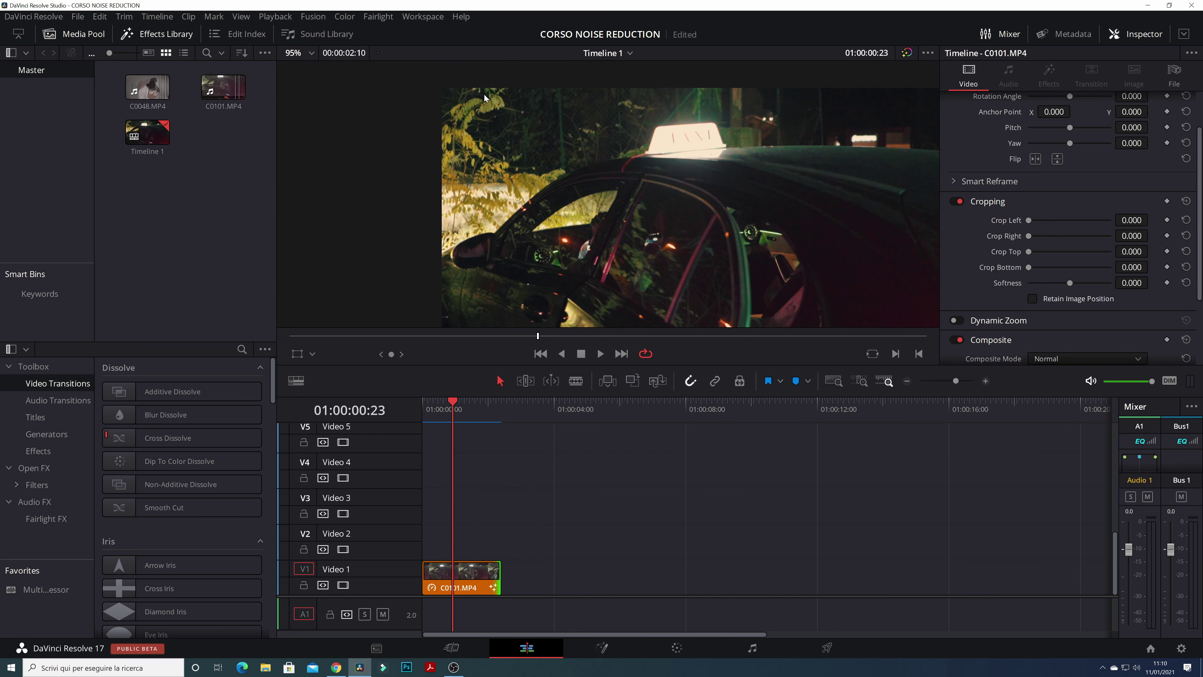
# Step: Zoom the timeline and play C0101.MP4 from its start
pyautogui.scroll(2, 473, 484)
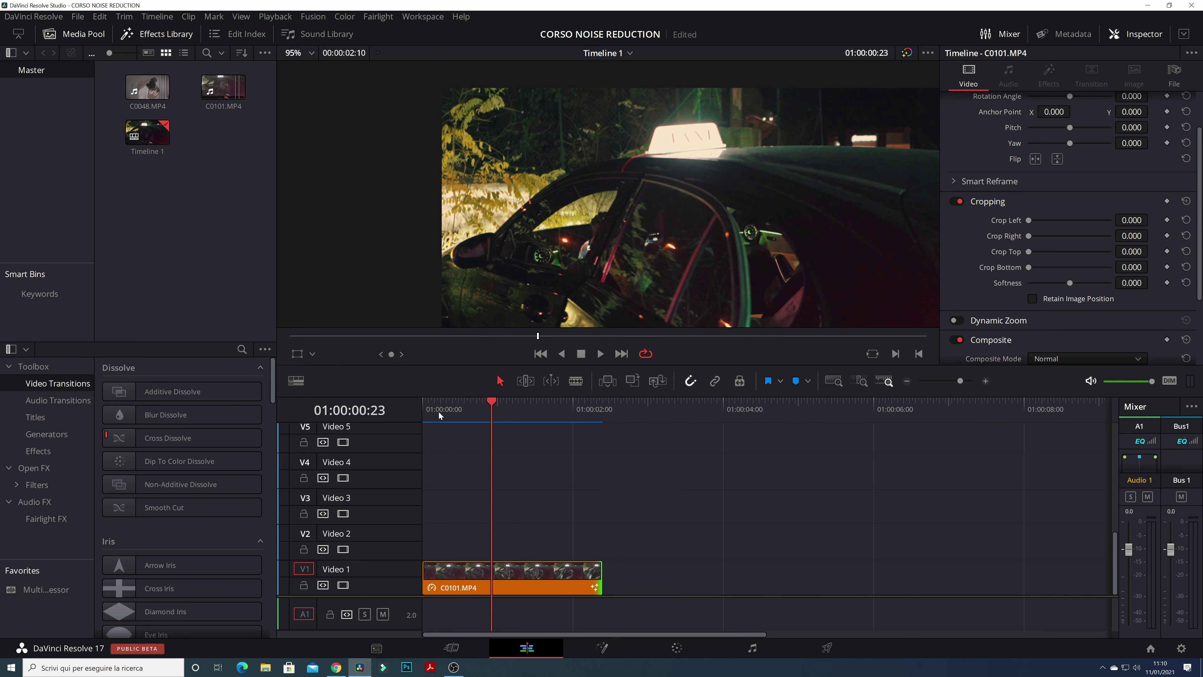
pyautogui.press('Home')
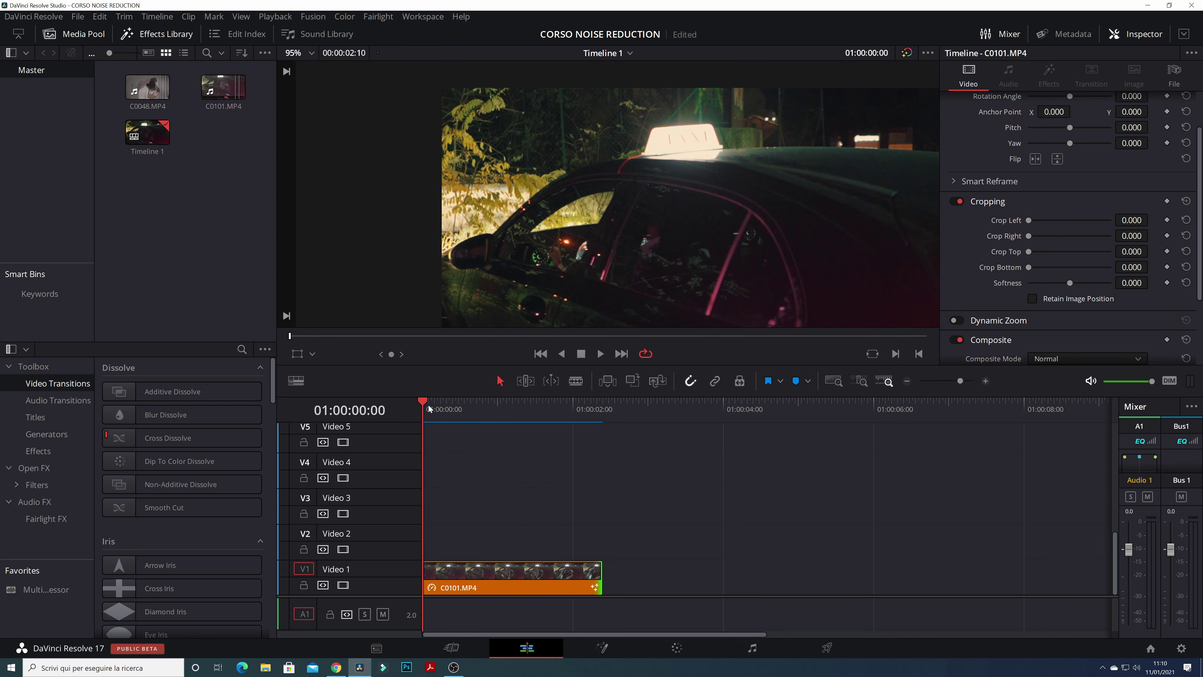
pyautogui.press('space')
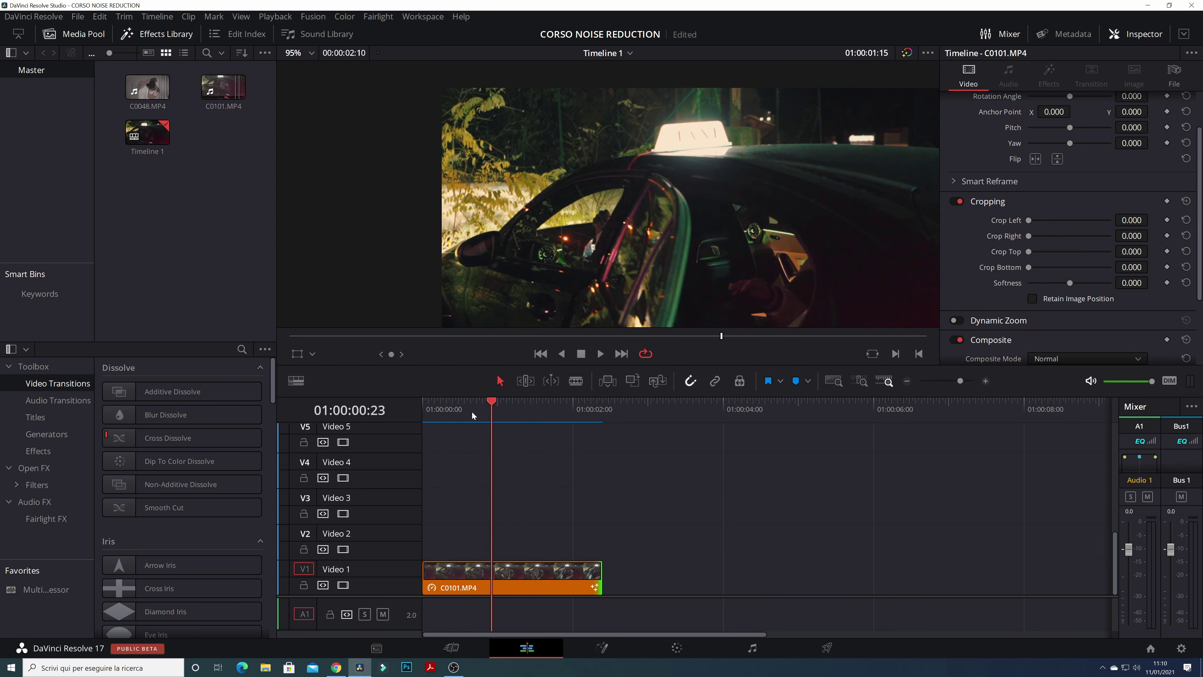
pyautogui.press('Home')
pyautogui.press('space')
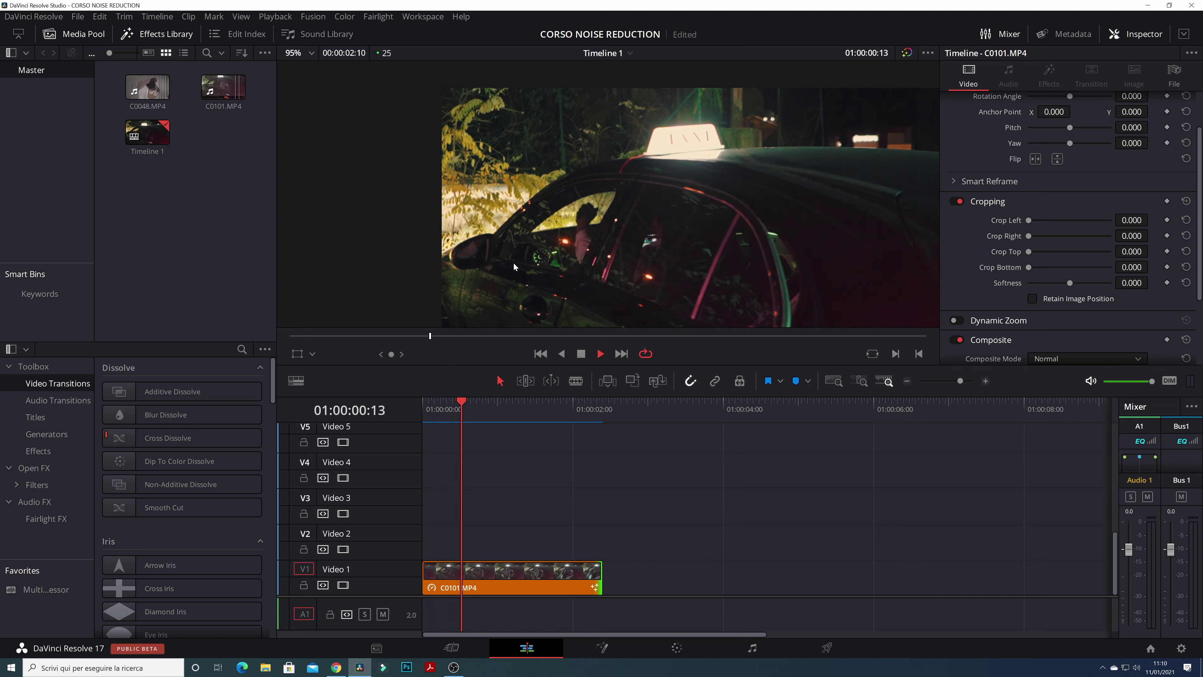
# Step: Return to the Color page with Shift+6 and zoom the viewer in on the taxi roof sign
pyautogui.hotkey('shift', '6')
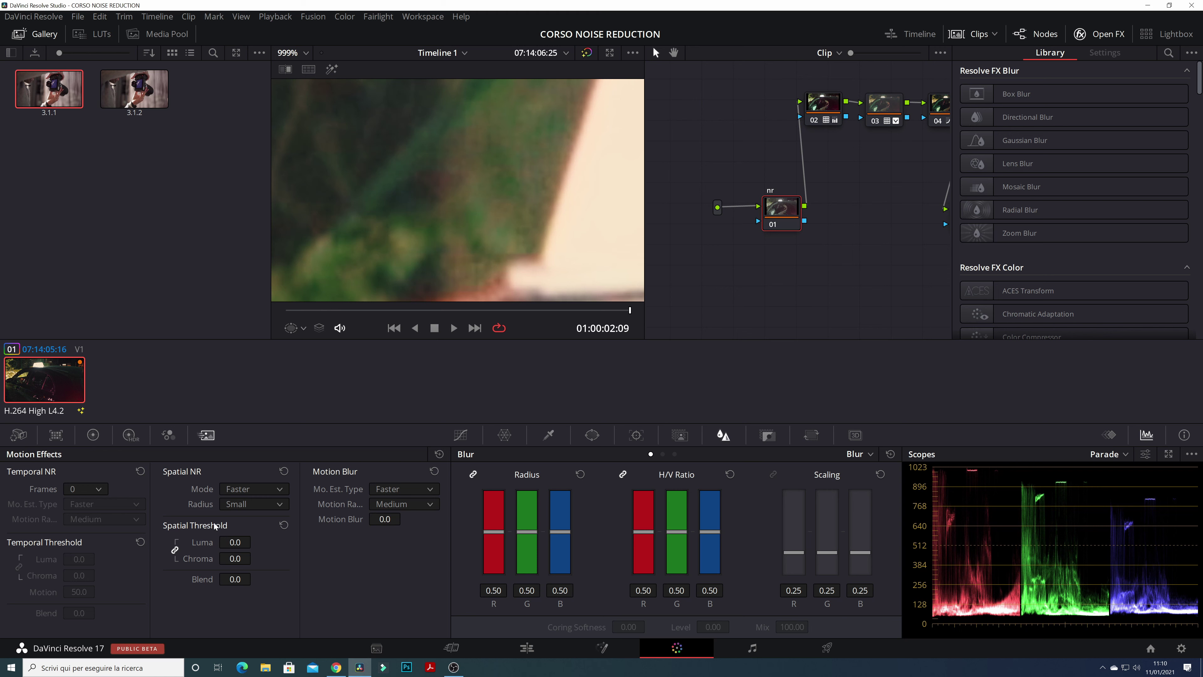
pyautogui.scroll(-5, 497, 193)
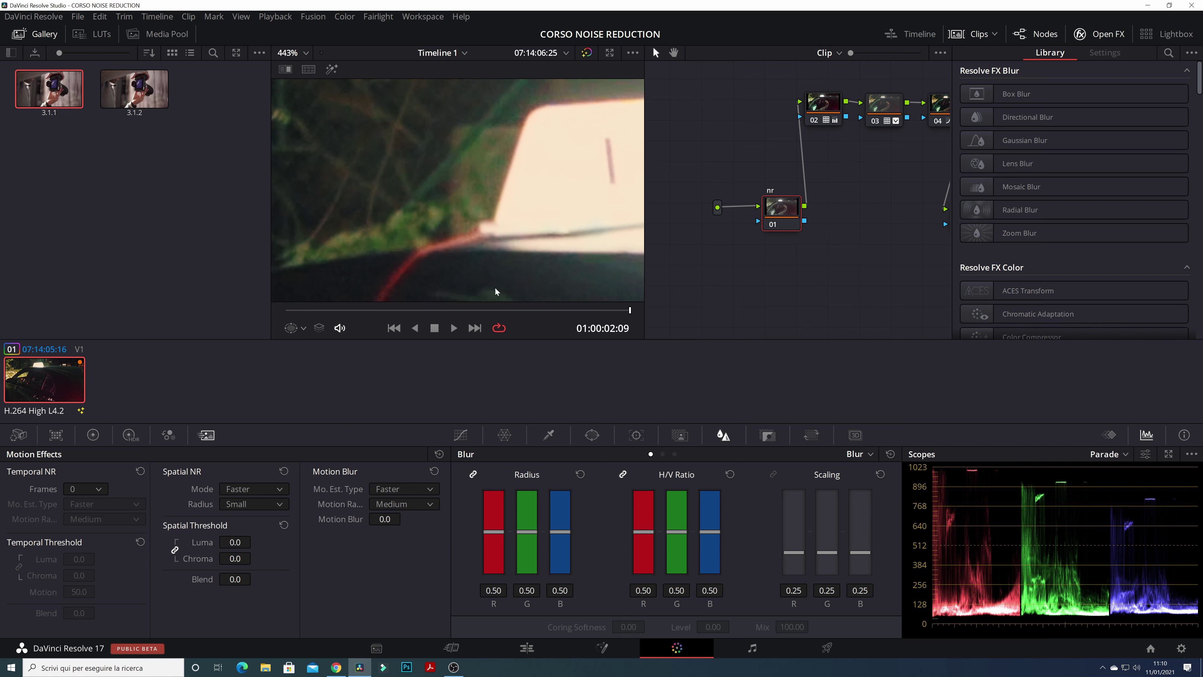
pyautogui.scroll(-2, 476, 257)
pyautogui.scroll(3, 523, 197)
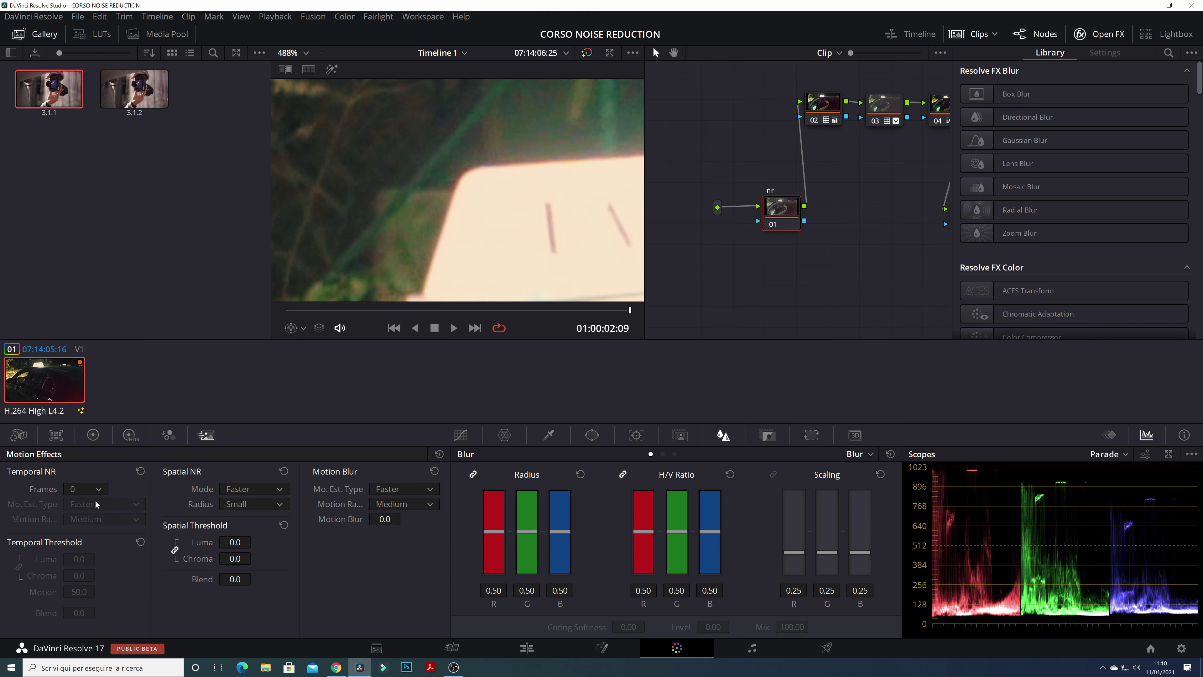
# Step: Set the nr node's Temporal NR Frames to 3 and Mo. Est. Type to Better
pyautogui.click(82, 494)
pyautogui.click(87, 546)
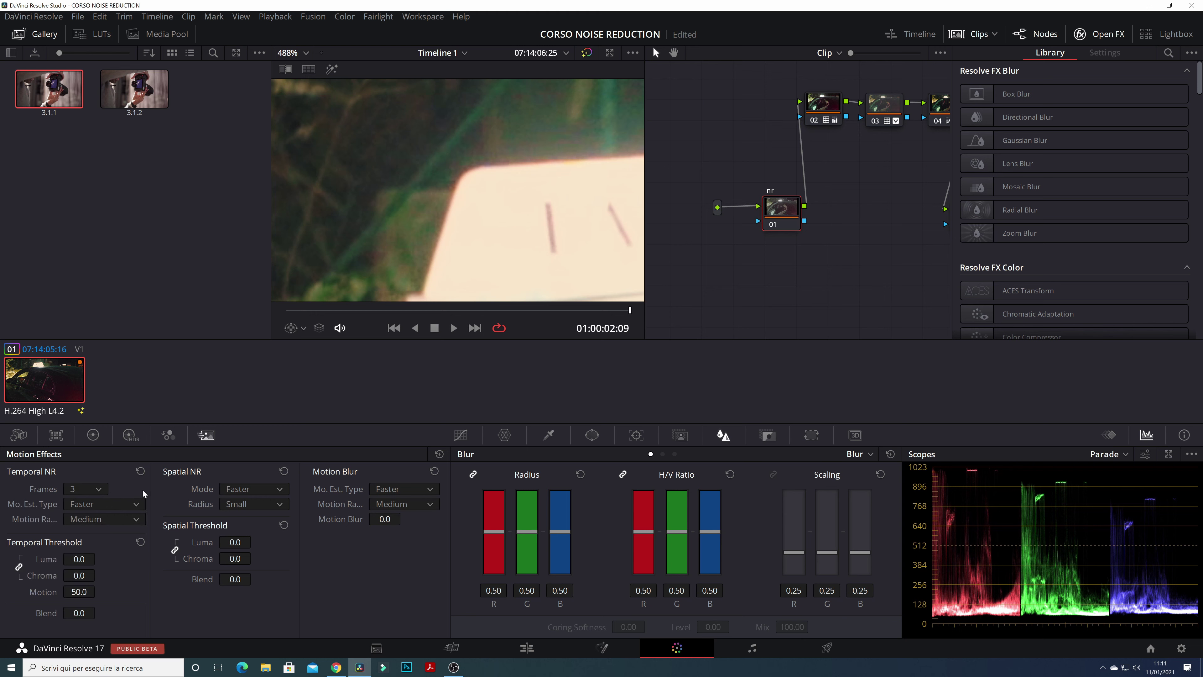
pyautogui.click(104, 504)
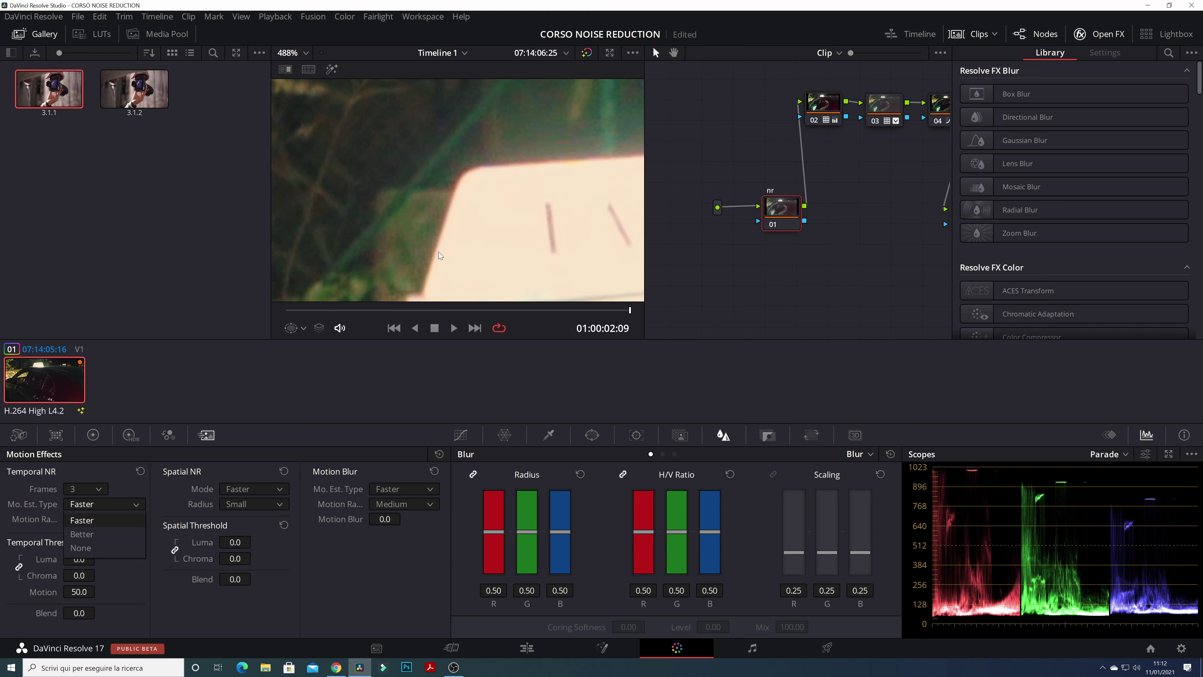
pyautogui.click(88, 535)
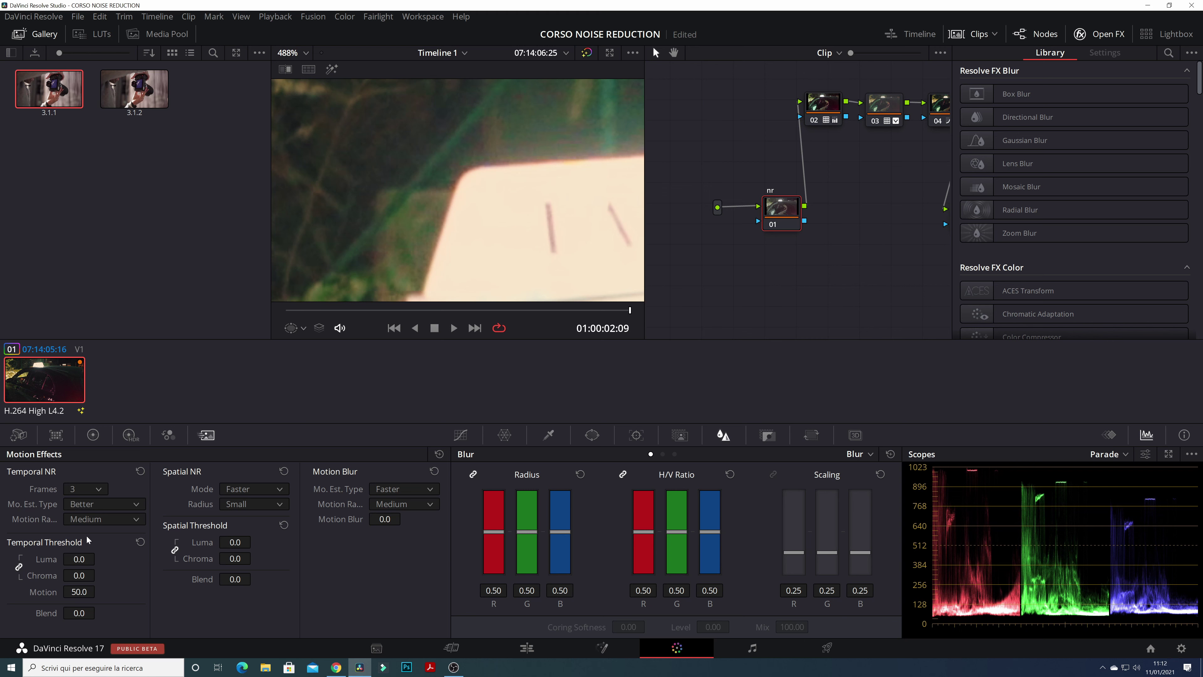
pyautogui.scroll(-2, 403, 219)
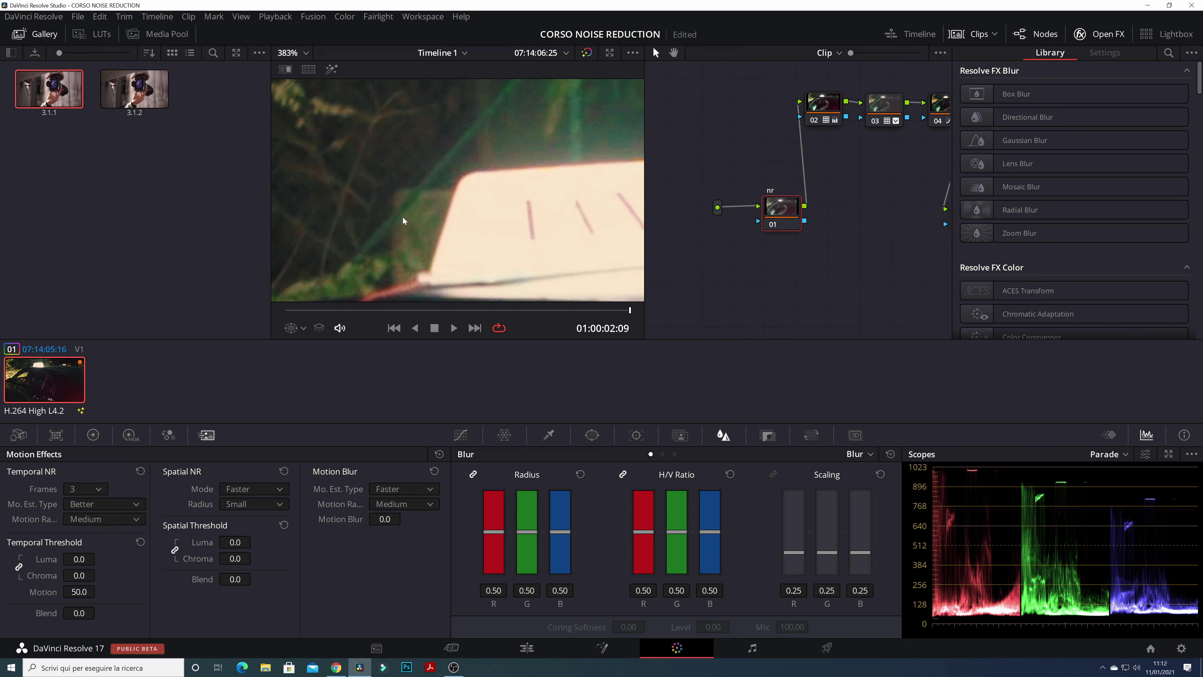
pyautogui.scroll(-2, 404, 219)
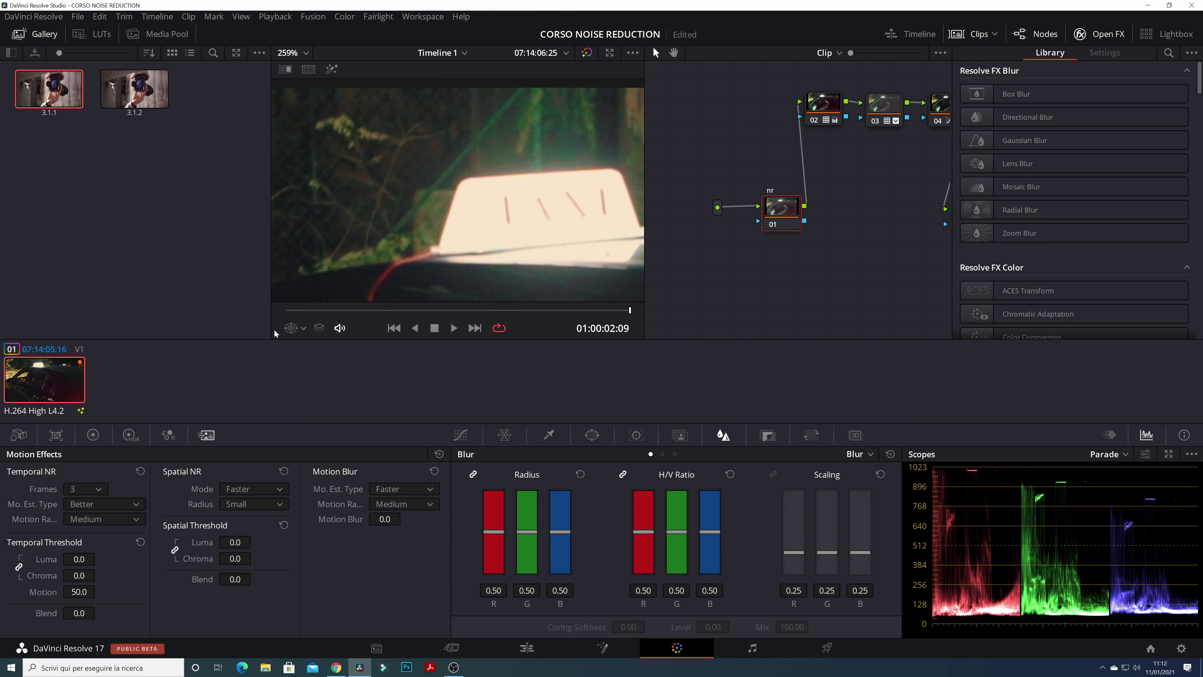
# Step: Keep the Temporal NR Motion Range at Medium and fit the frame in the viewer
pyautogui.click(84, 521)
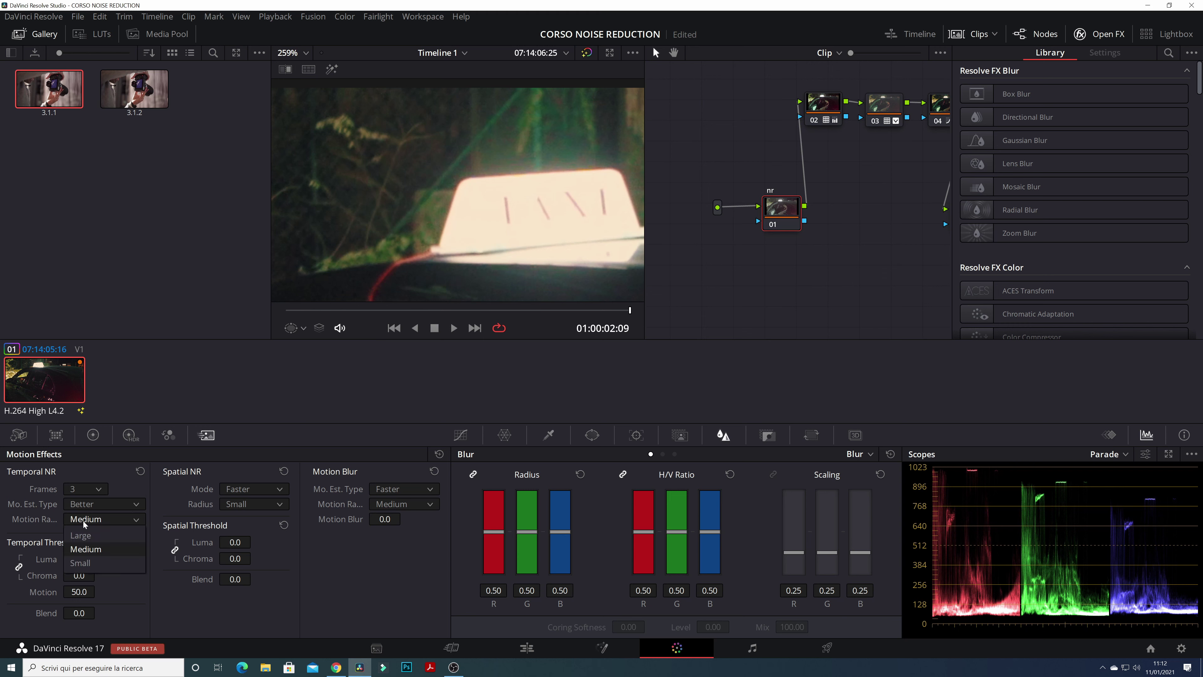
pyautogui.hotkey('shift', 'z')
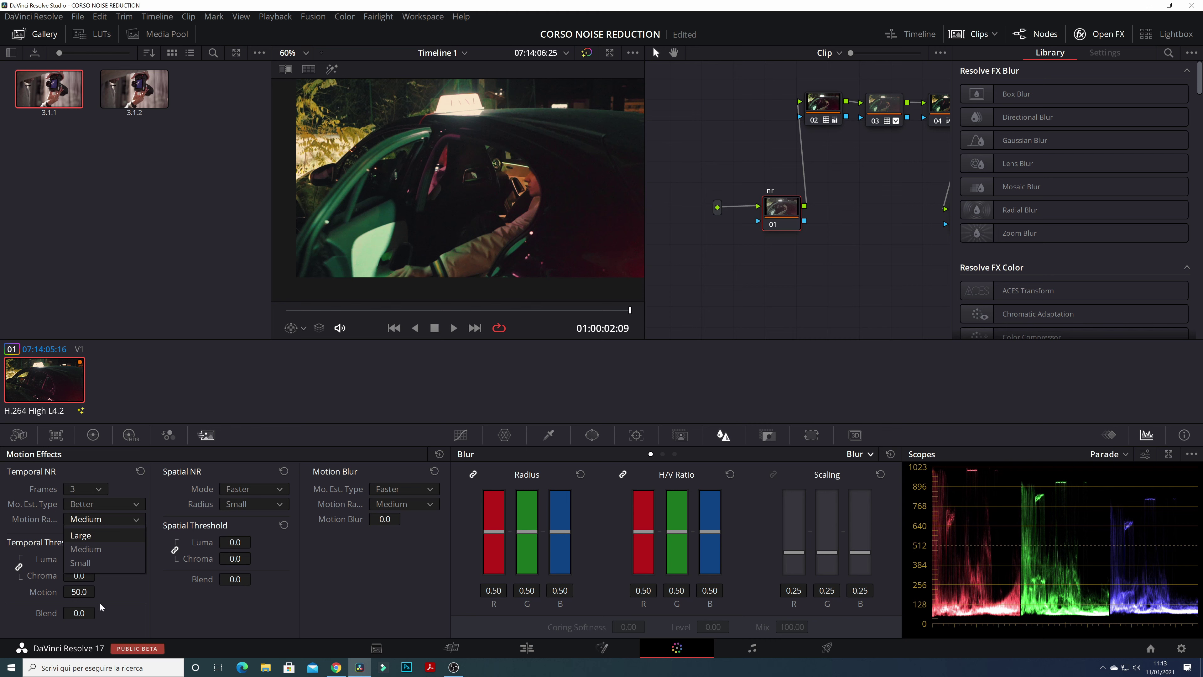
pyautogui.click(85, 554)
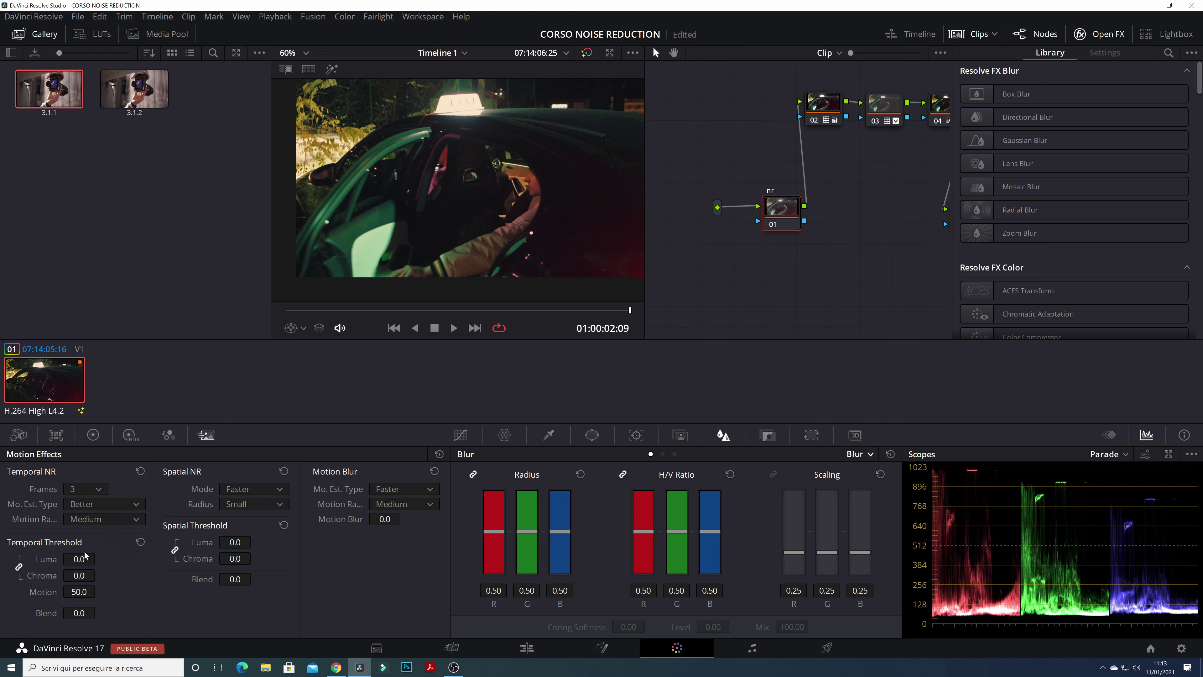
# Step: Raise the linked temporal Luma and Chroma thresholds above zero
pyautogui.scroll(-1, 414, 238)
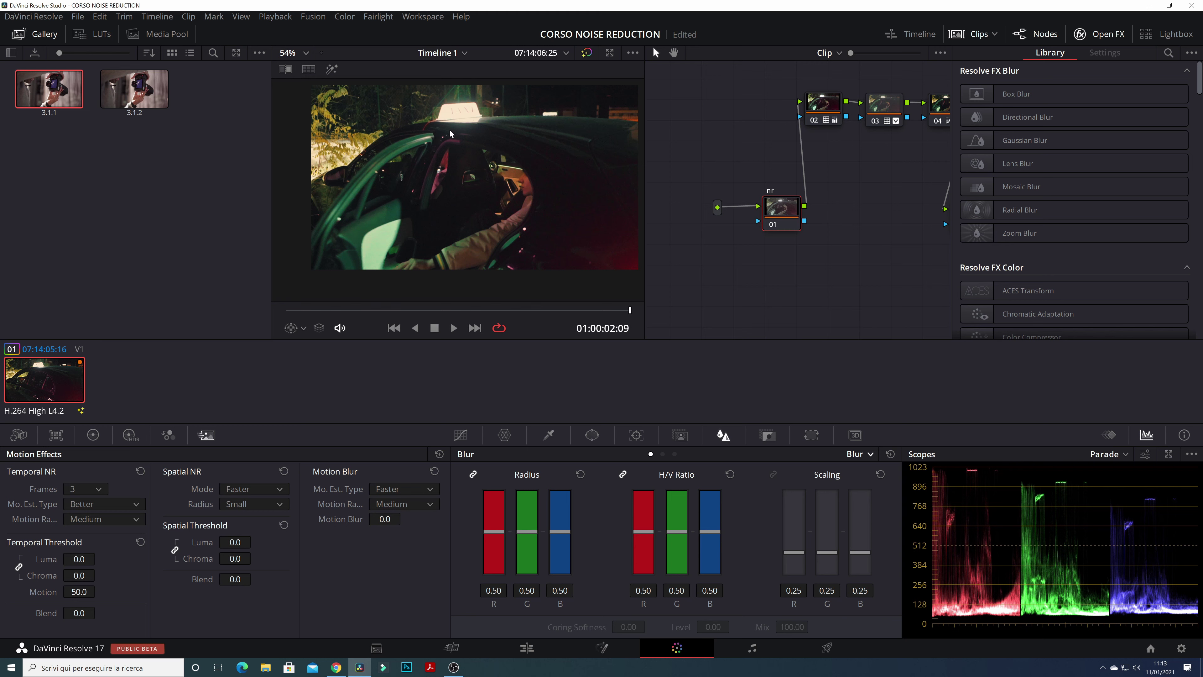
pyautogui.scroll(3, 450, 134)
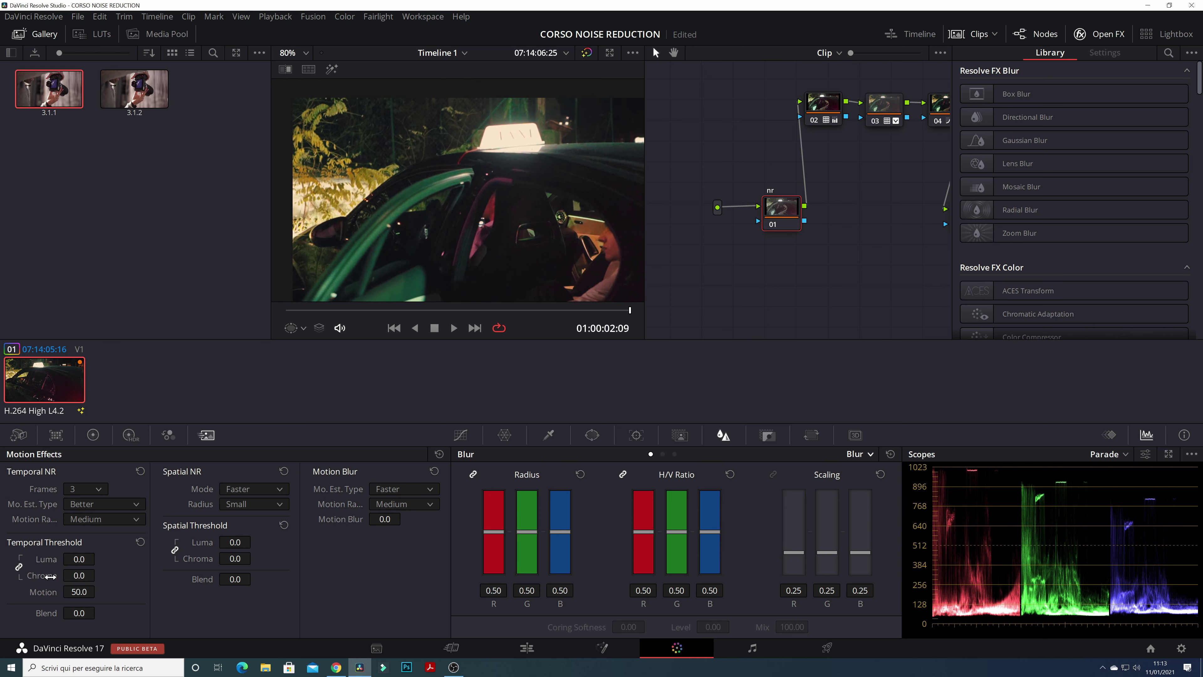
pyautogui.scroll(1, 490, 179)
pyautogui.scroll(1, 469, 185)
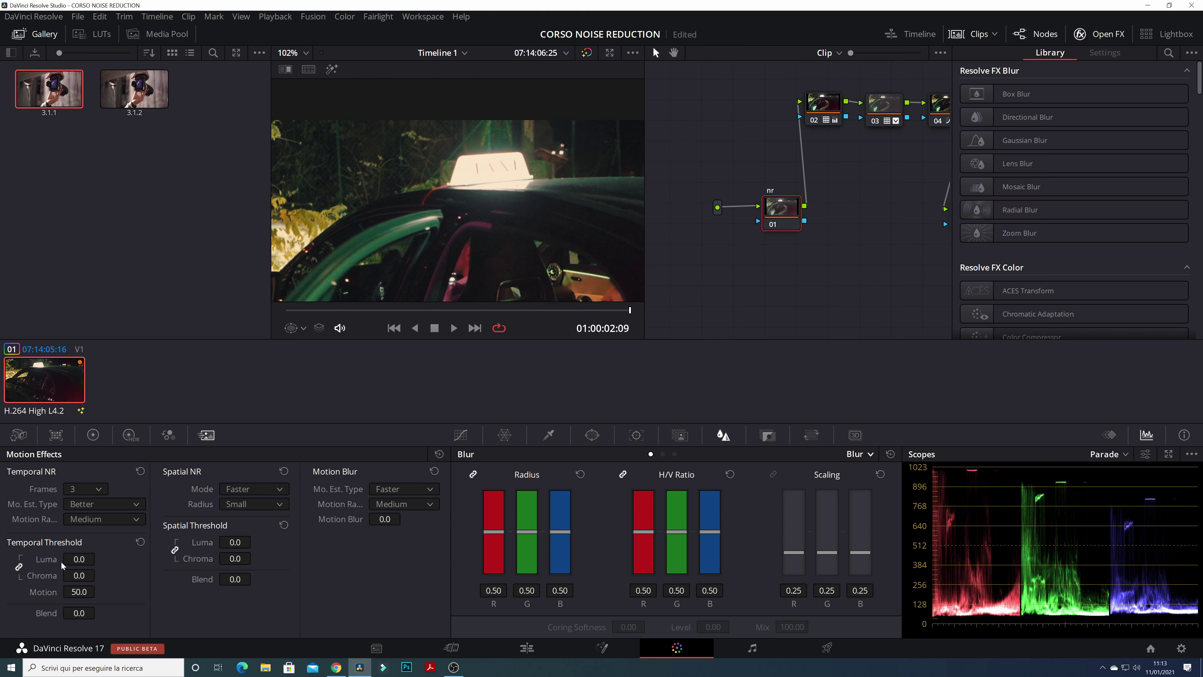
pyautogui.scroll(1, 508, 134)
pyautogui.scroll(1, 508, 134)
pyautogui.scroll(2, 508, 134)
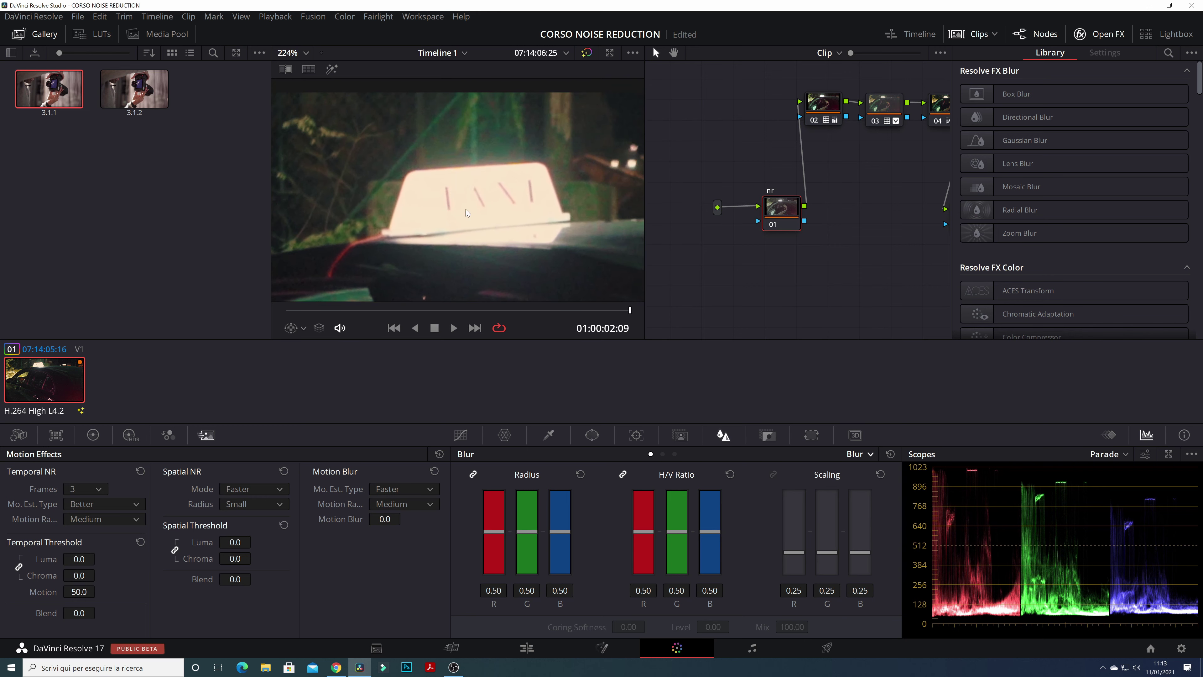
pyautogui.scroll(1, 508, 134)
pyautogui.moveTo(79, 559); pyautogui.dragTo(99, 558)
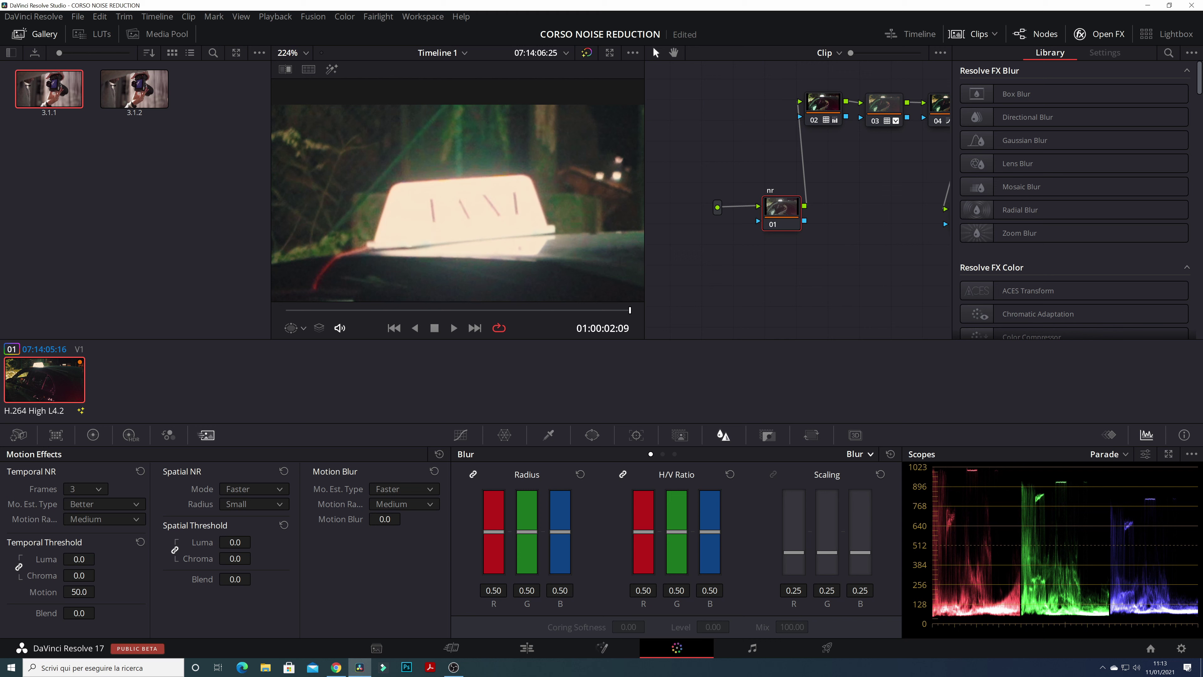
# Step: Set the linked temporal Luma and Chroma thresholds to 12.4
pyautogui.scroll(-1, 98, 558)
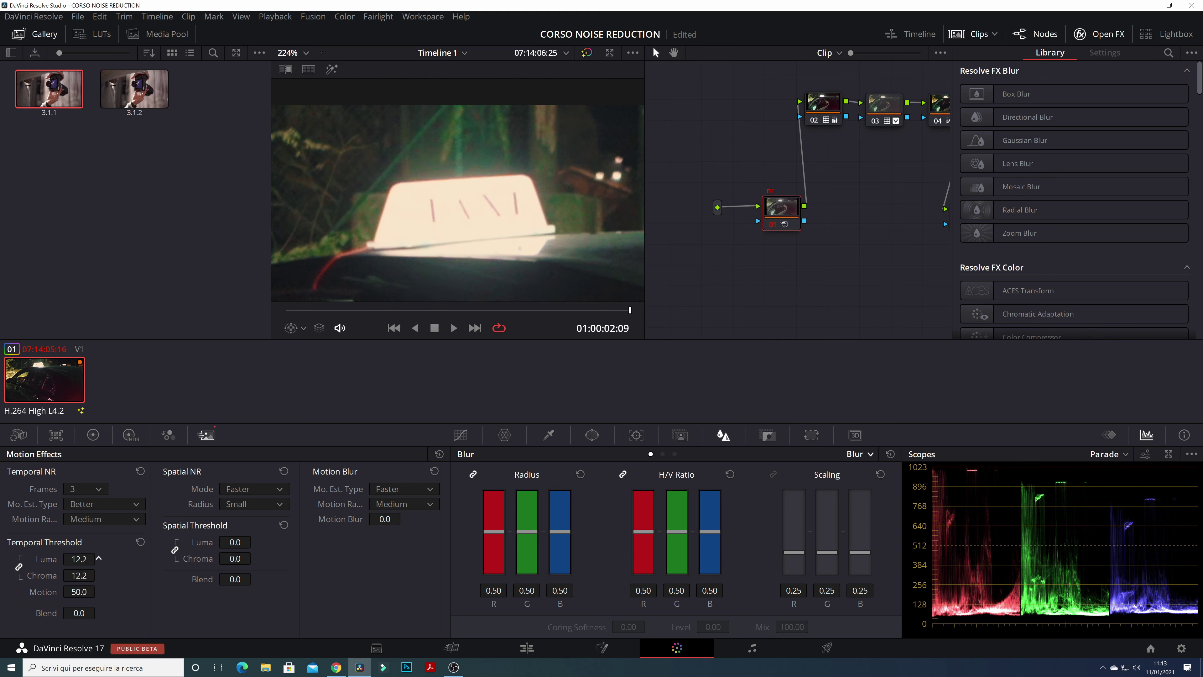
pyautogui.scroll(2, 516, 230)
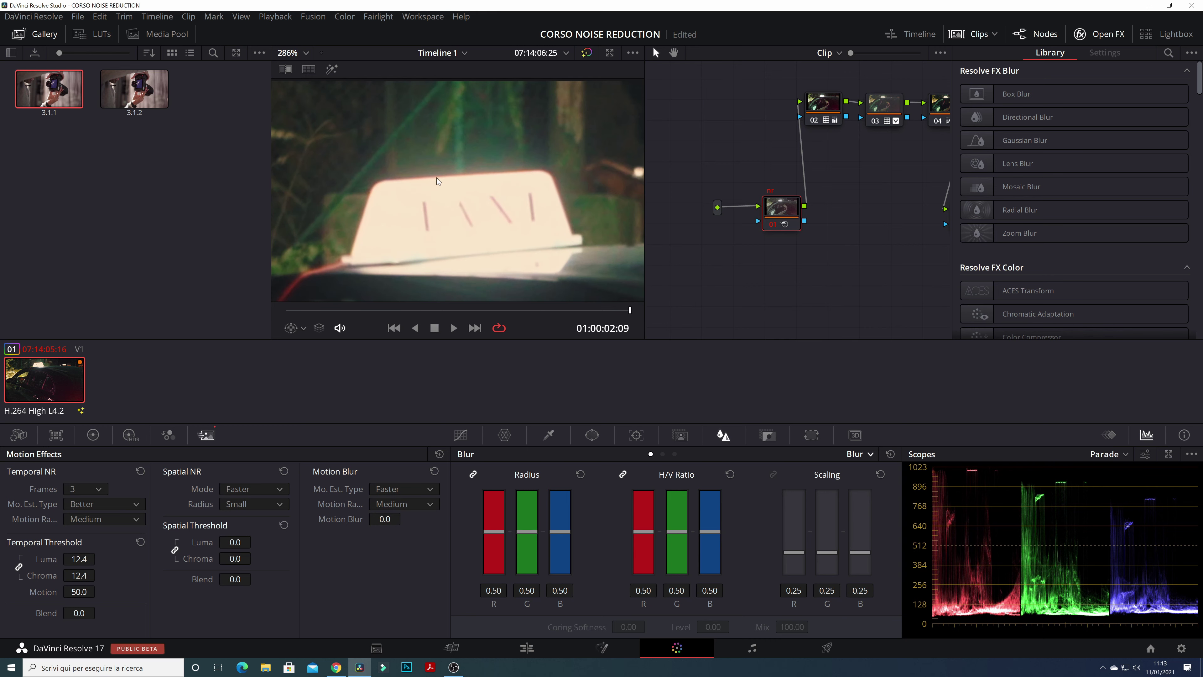
pyautogui.scroll(1, 516, 231)
pyautogui.scroll(1, 517, 230)
pyautogui.scroll(2, 517, 230)
pyautogui.scroll(1, 484, 195)
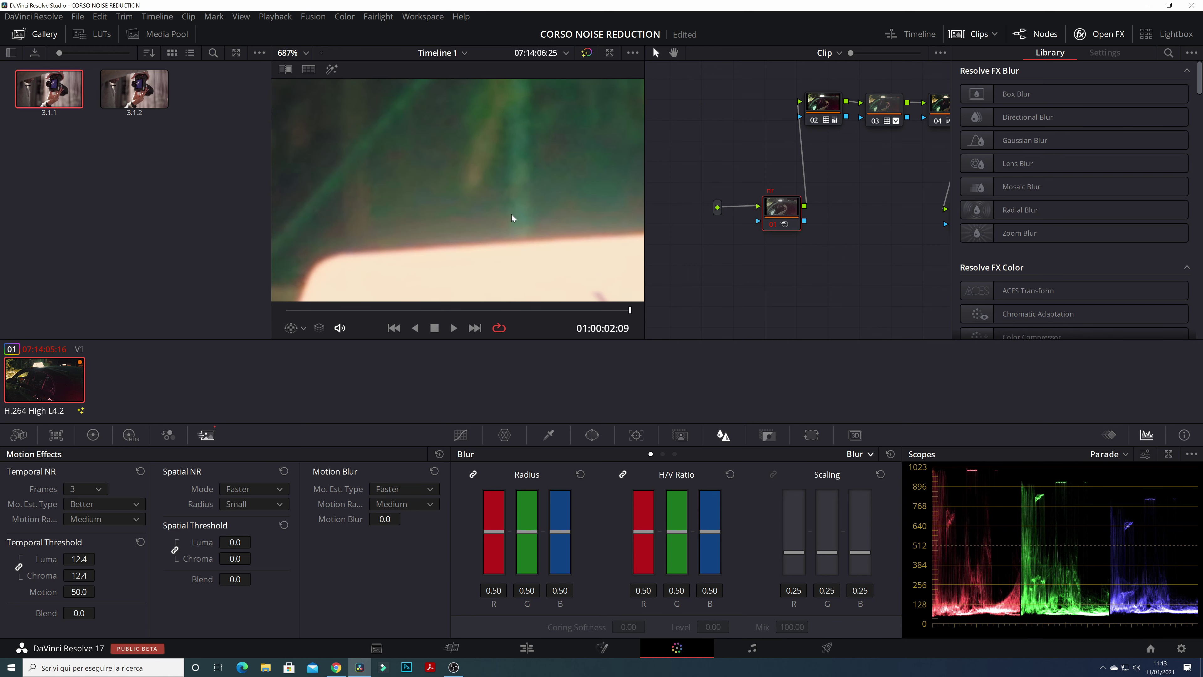
pyautogui.scroll(1, 488, 210)
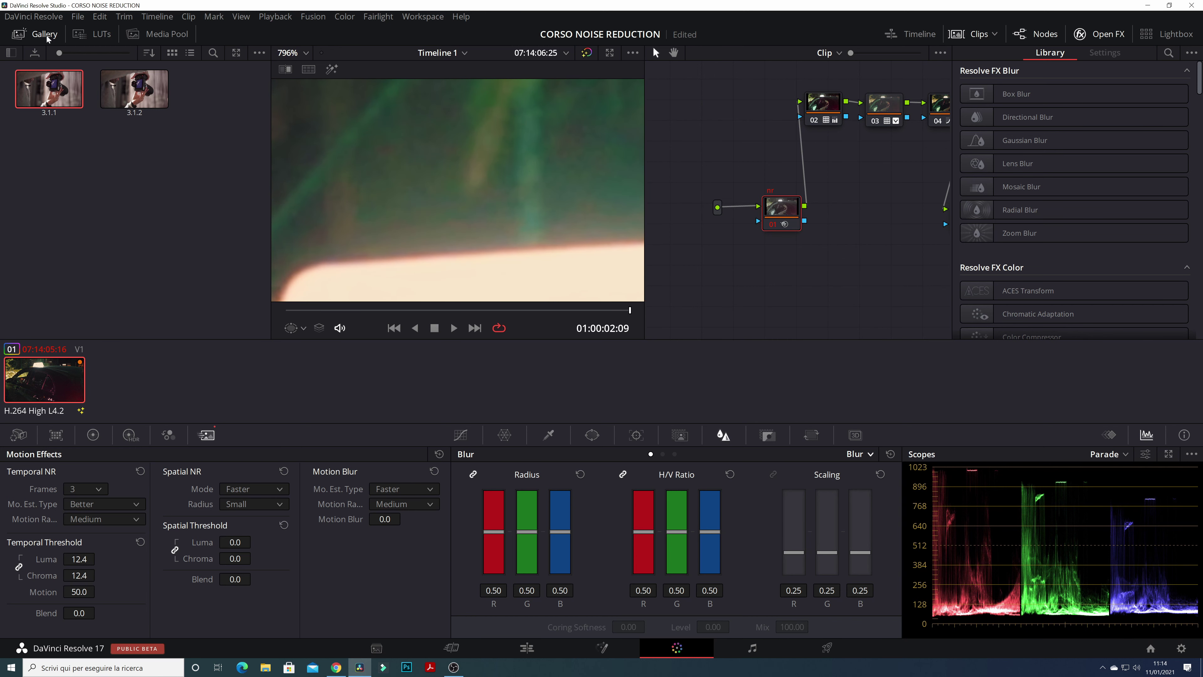
# Step: Hide the gallery panel to widen the viewer
pyautogui.click(47, 36)
pyautogui.scroll(-1, 430, 201)
pyautogui.scroll(-1, 530, 188)
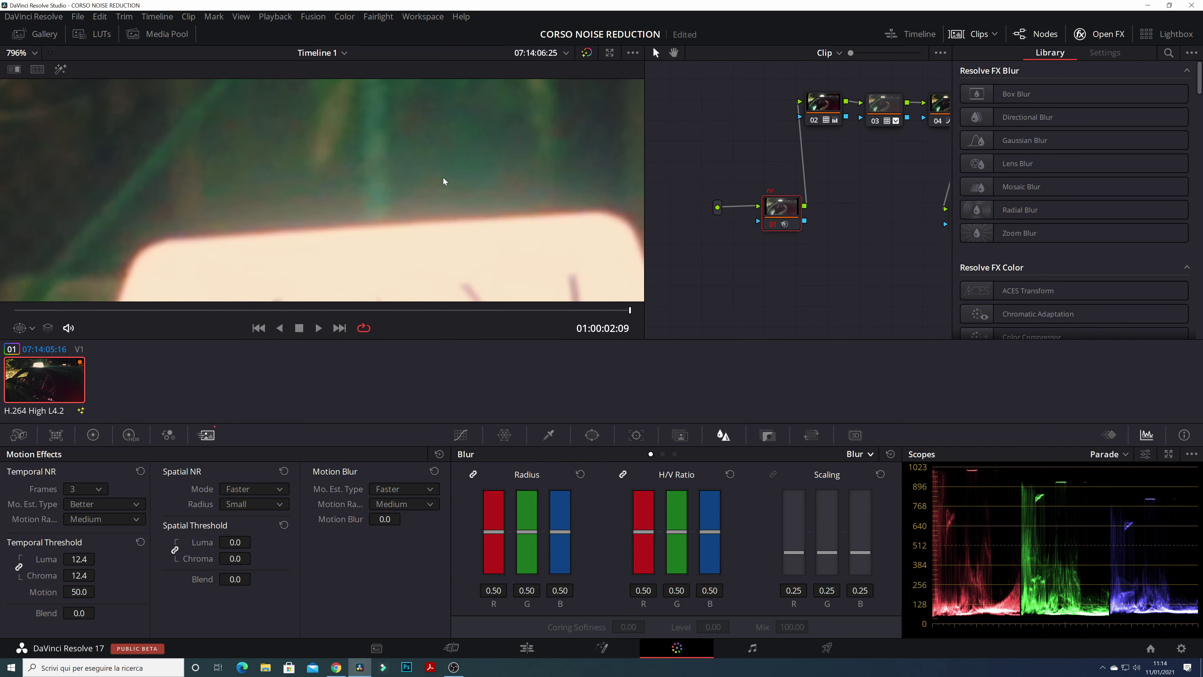
pyautogui.scroll(-1, 443, 180)
pyautogui.scroll(-1, 435, 185)
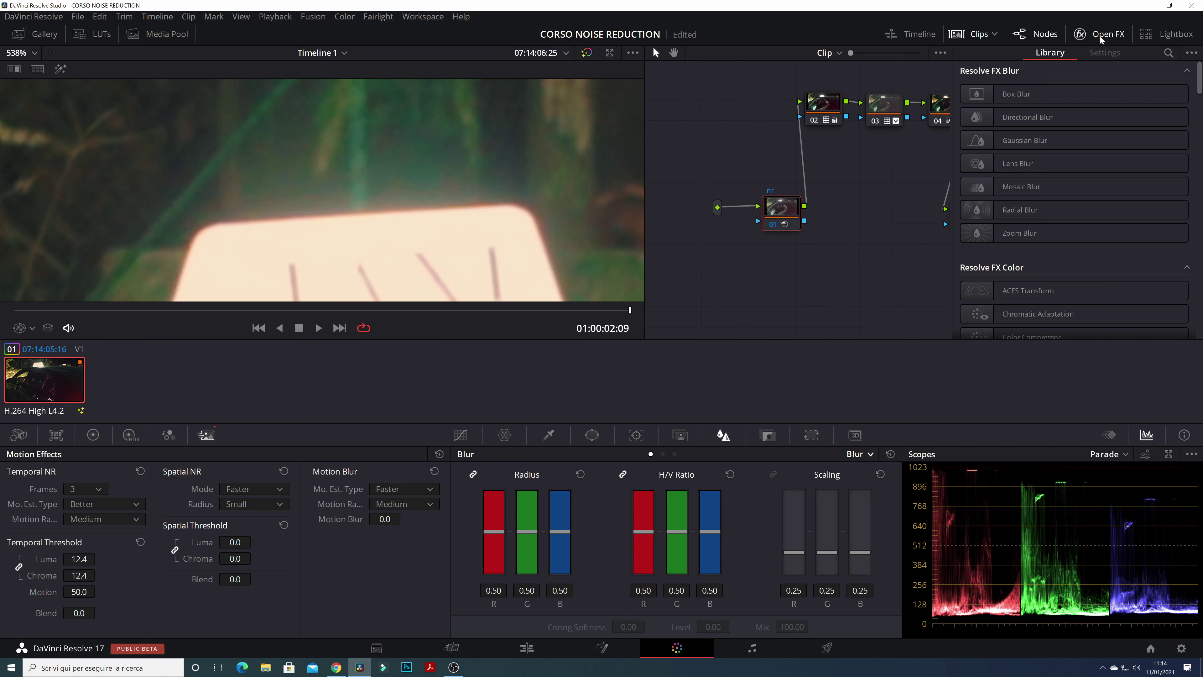
# Step: Hide the clip thumbnails and zoom the viewer in on the taxi's noise
pyautogui.click(972, 33)
pyautogui.moveTo(455, 280); pyautogui.dragTo(494, 215)
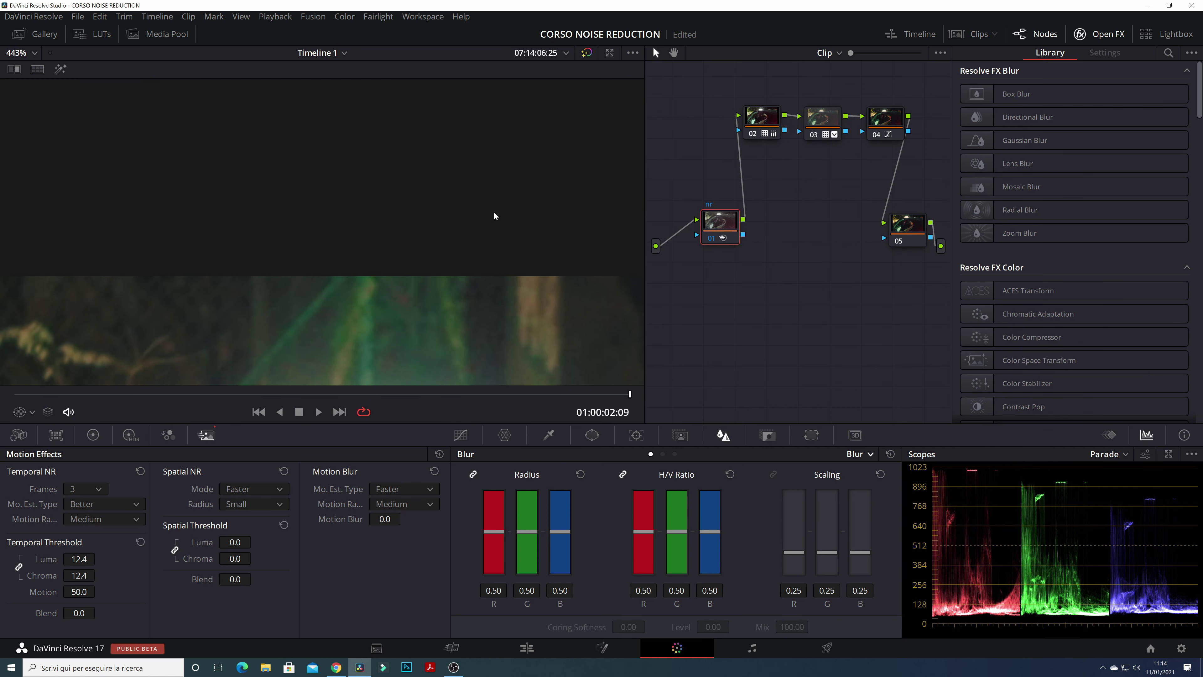
pyautogui.hotkey('shift', 'z')
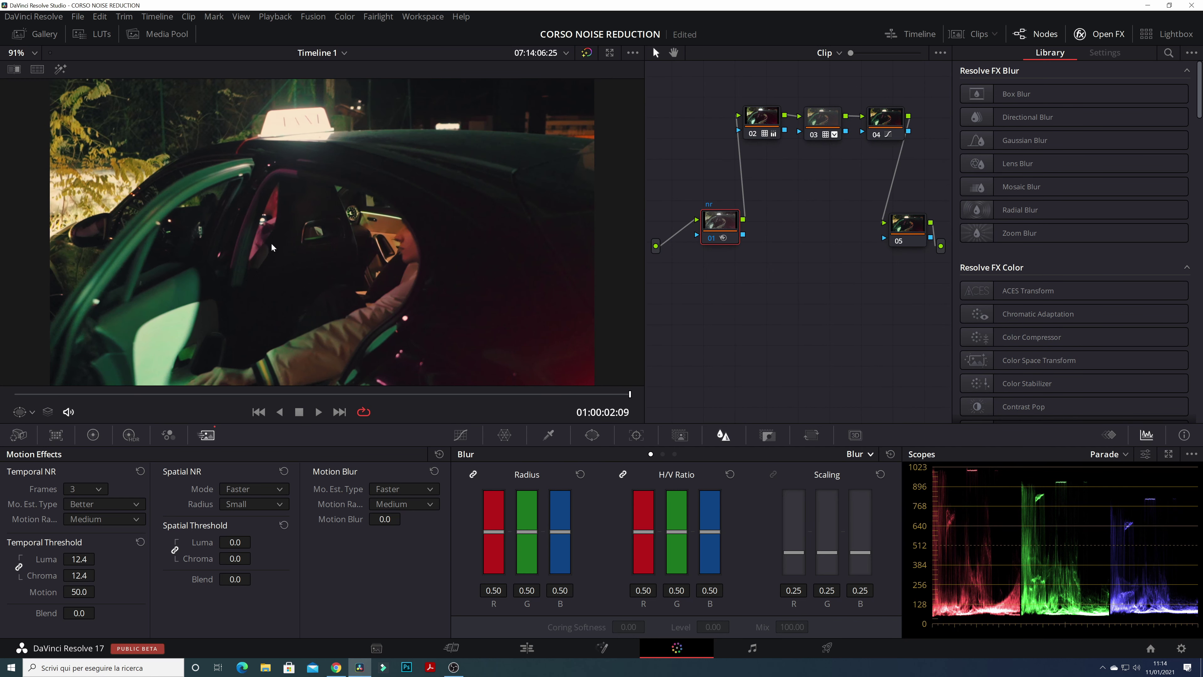
pyautogui.moveTo(433, 191); pyautogui.dragTo(460, 184)
pyautogui.scroll(5, 346, 279)
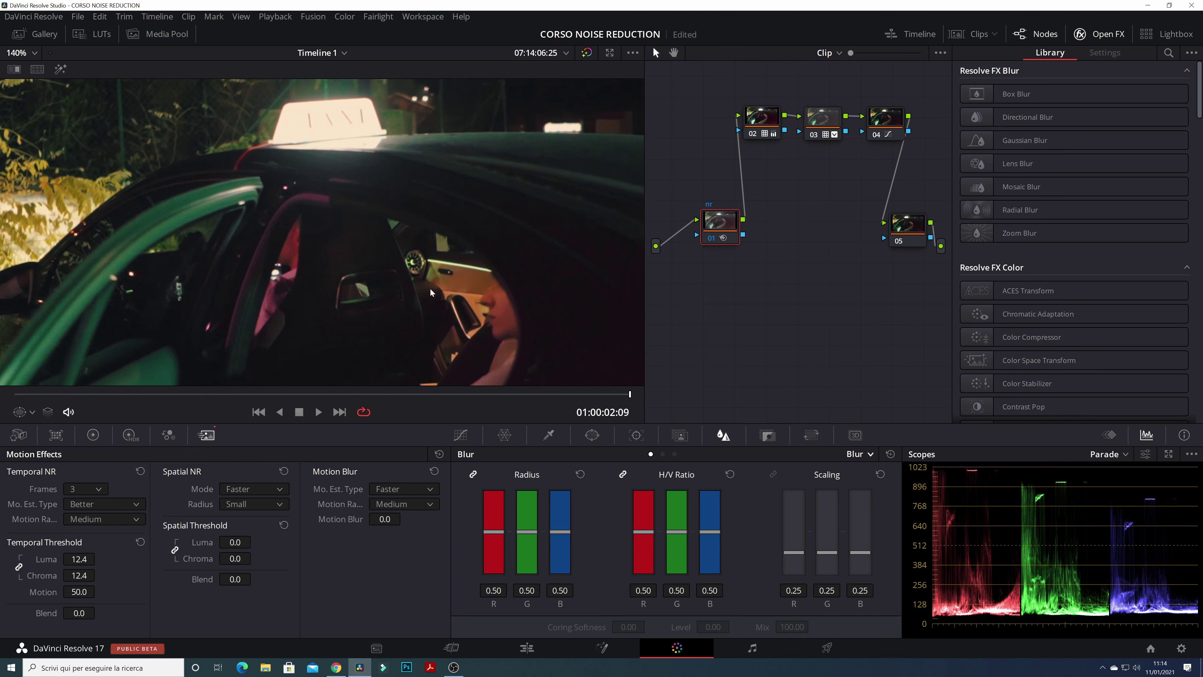
pyautogui.scroll(3, 369, 237)
pyautogui.scroll(2, 367, 251)
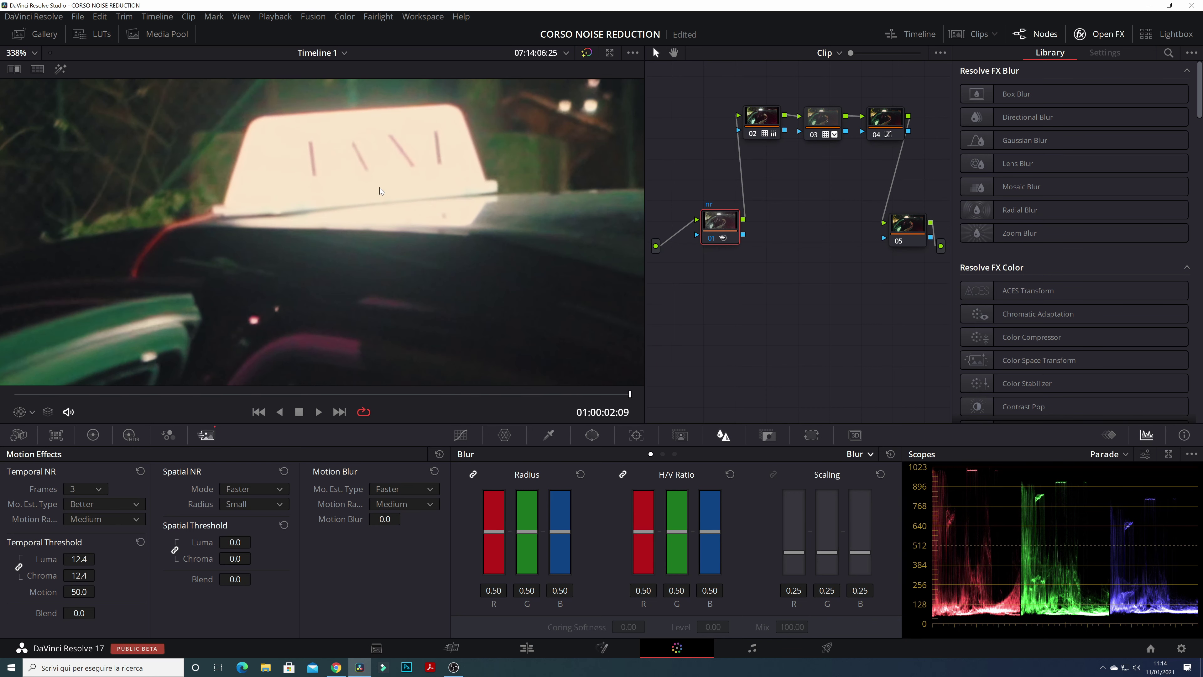
pyautogui.scroll(2, 366, 266)
pyautogui.scroll(2, 365, 277)
pyautogui.scroll(2, 366, 270)
pyautogui.scroll(2, 377, 237)
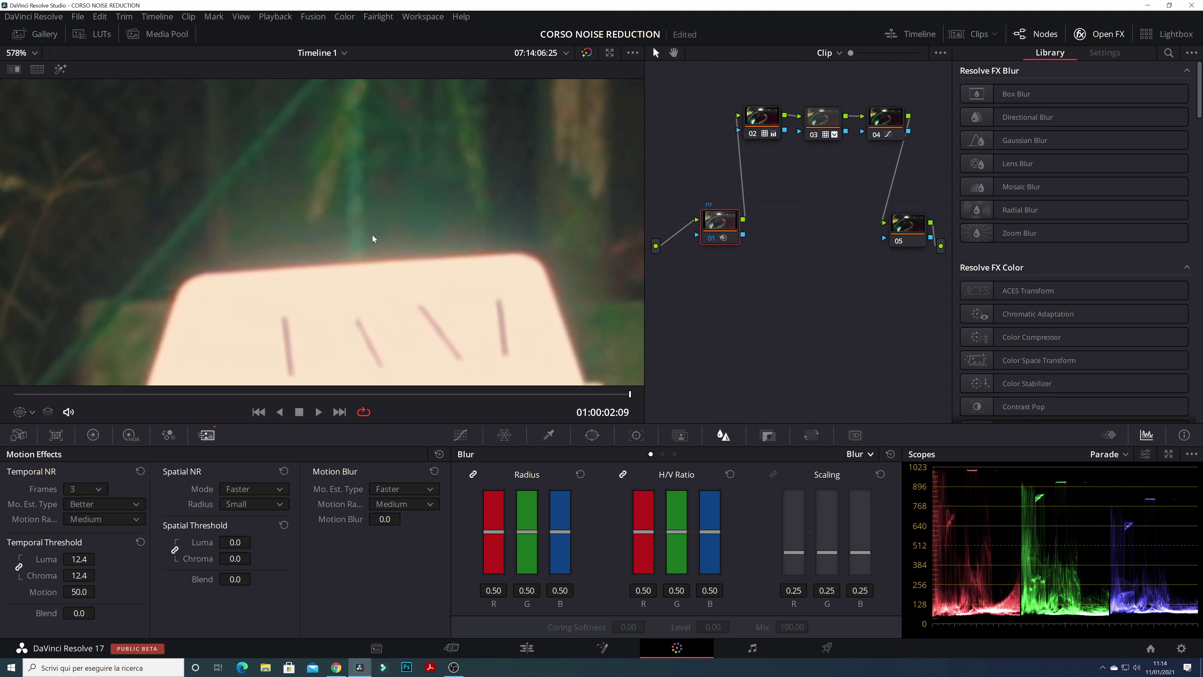
pyautogui.scroll(2, 426, 222)
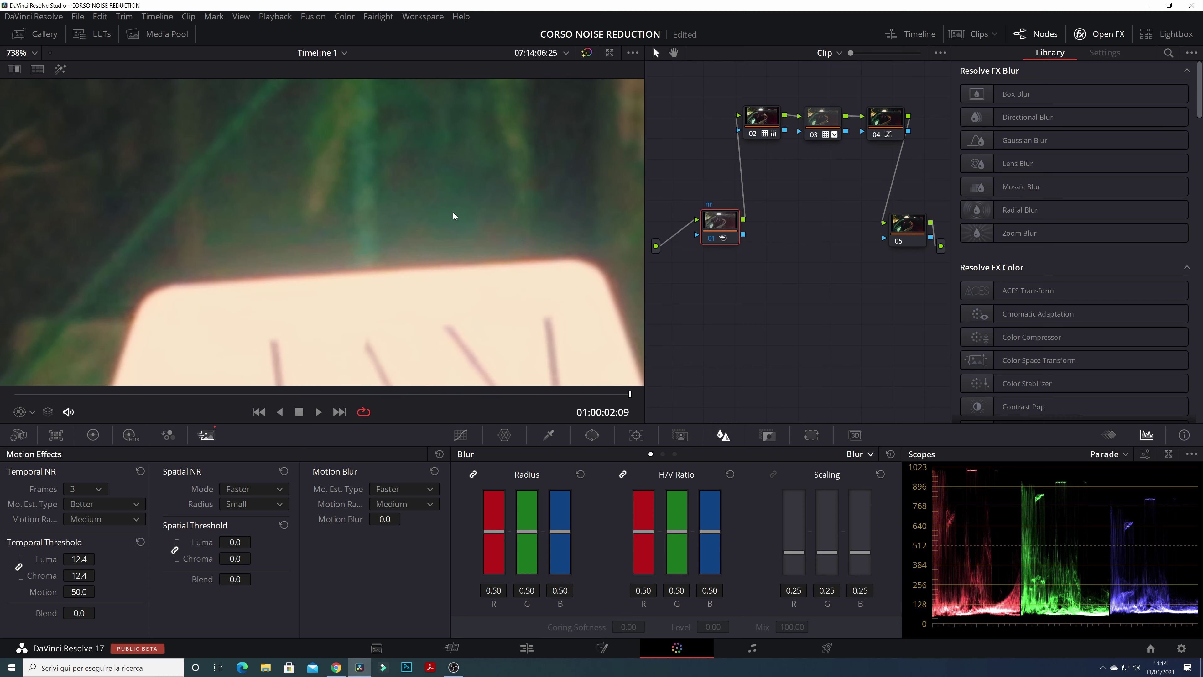
# Step: Toggle the nr node off and on to compare the noise, then save the project
pyautogui.click(711, 239)
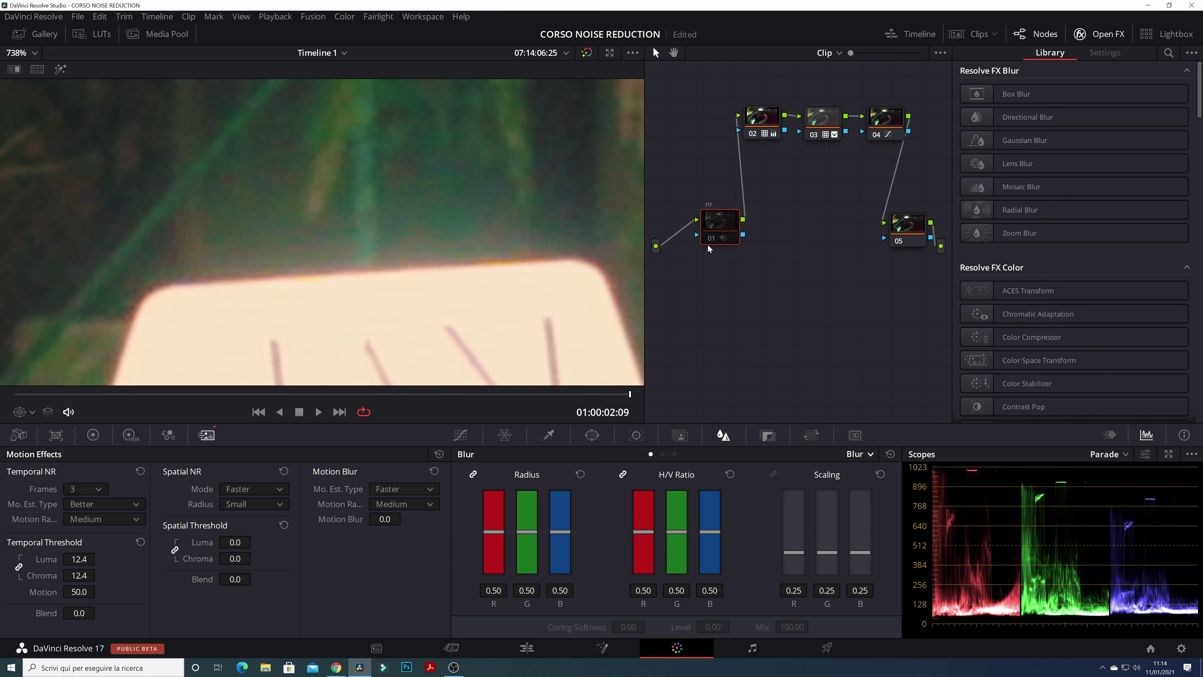
pyautogui.click(711, 240)
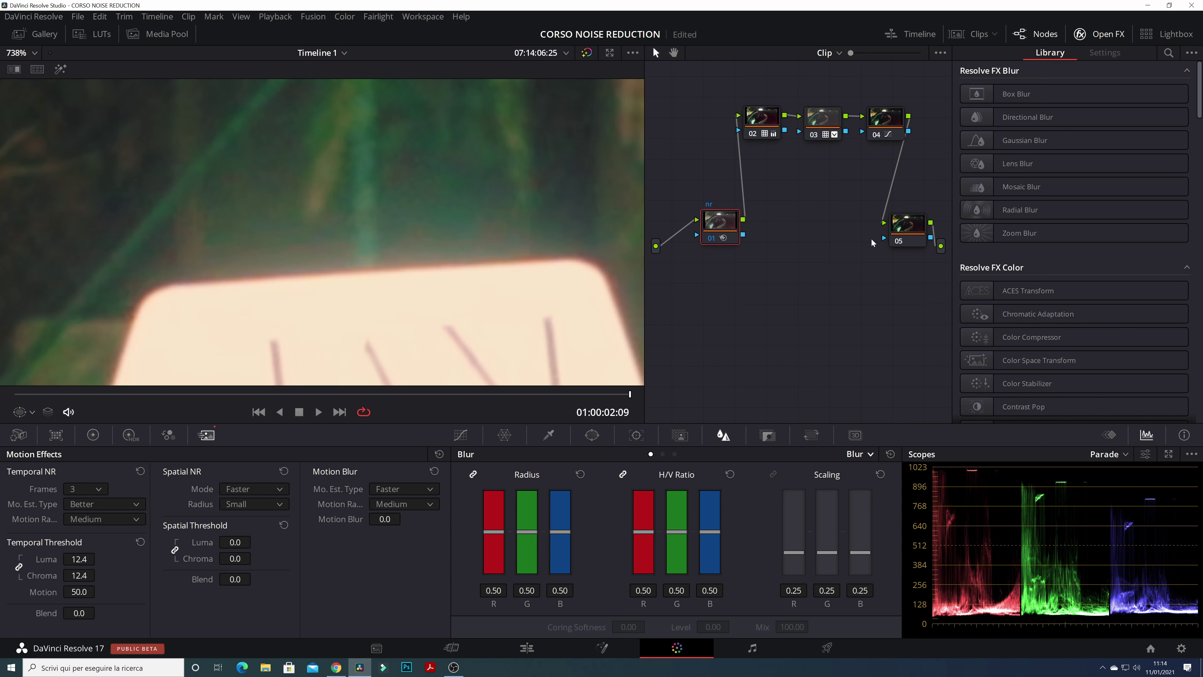
pyautogui.hotkey('ctrl', 'd')
pyautogui.hotkey('ctrl', 'd')
pyautogui.scroll(-1, 171, 298)
pyautogui.hotkey('ctrl', 's')
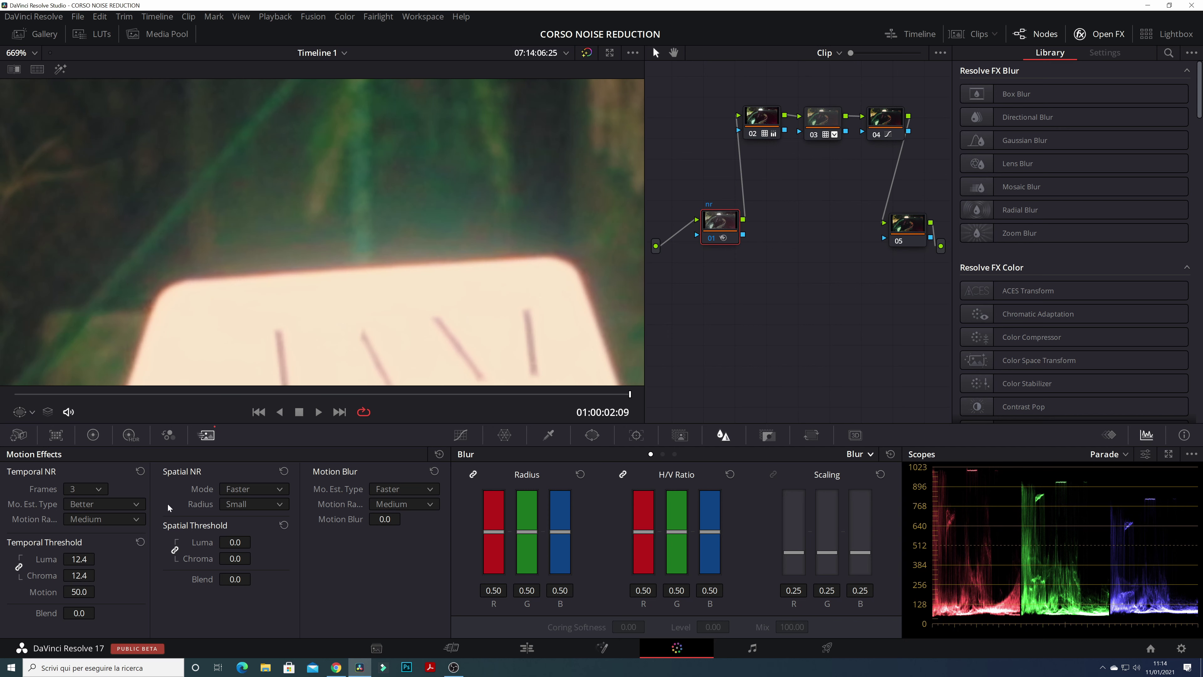
# Step: Settle the temporal Luma and Chroma thresholds at 12.0 while inspecting the magnified taxi sign
pyautogui.scroll(-1, 242, 302)
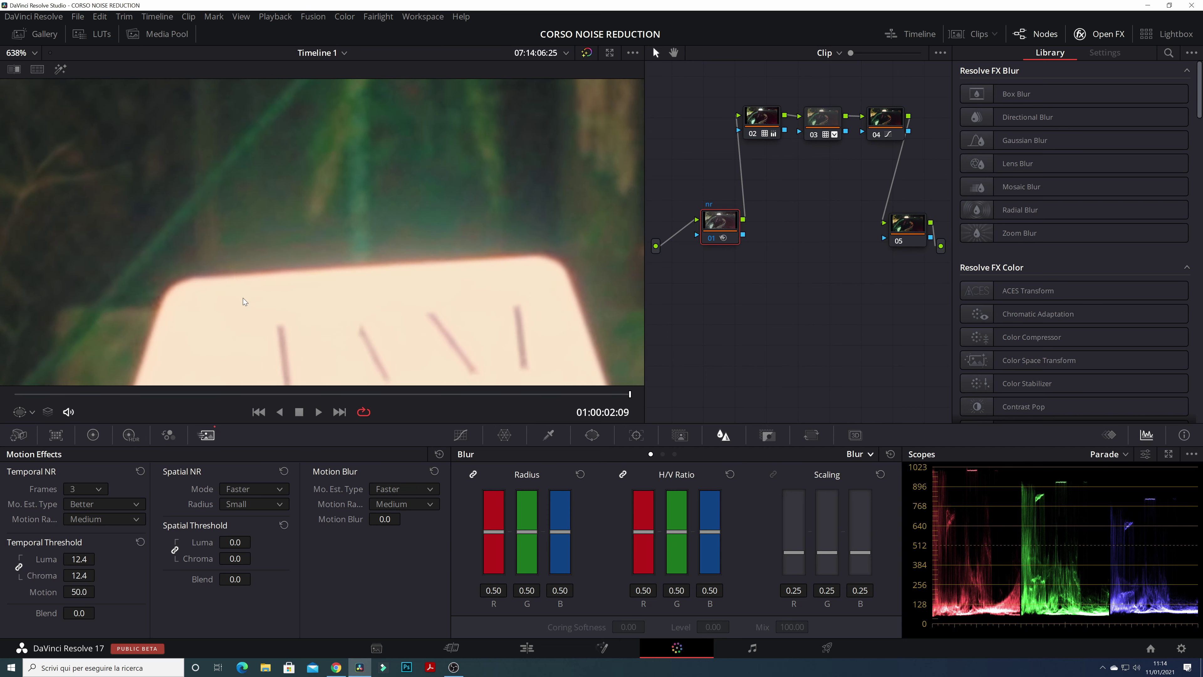
pyautogui.scroll(-1, 217, 246)
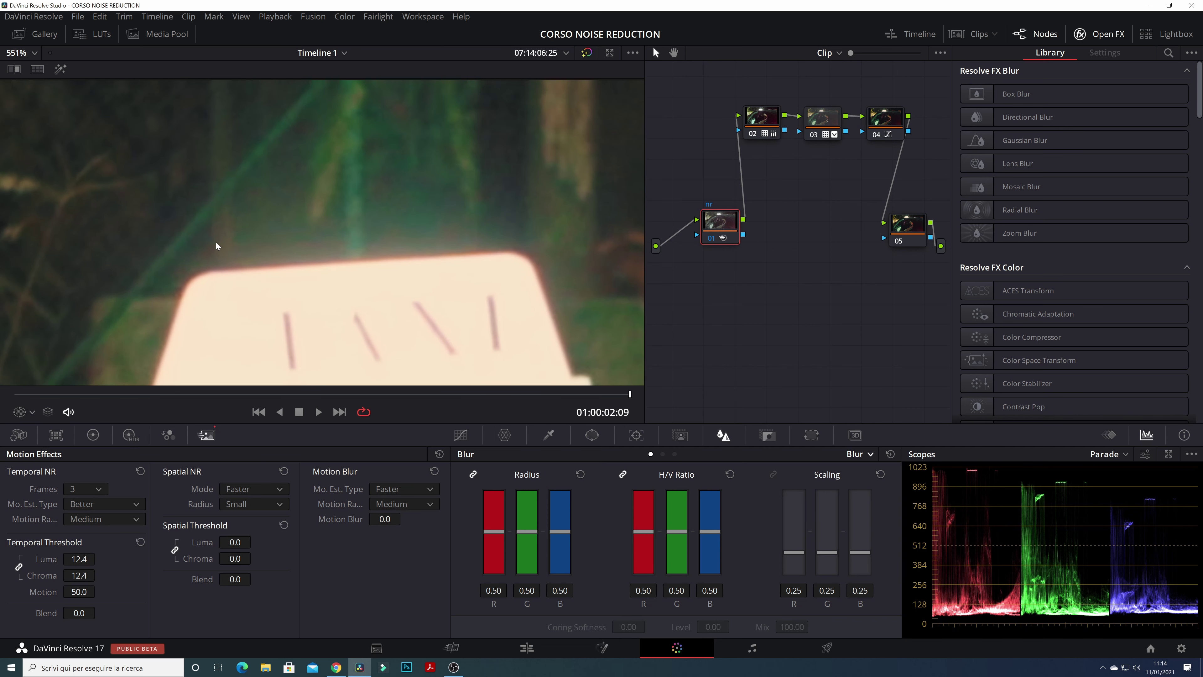
pyautogui.moveTo(216, 246); pyautogui.dragTo(262, 263)
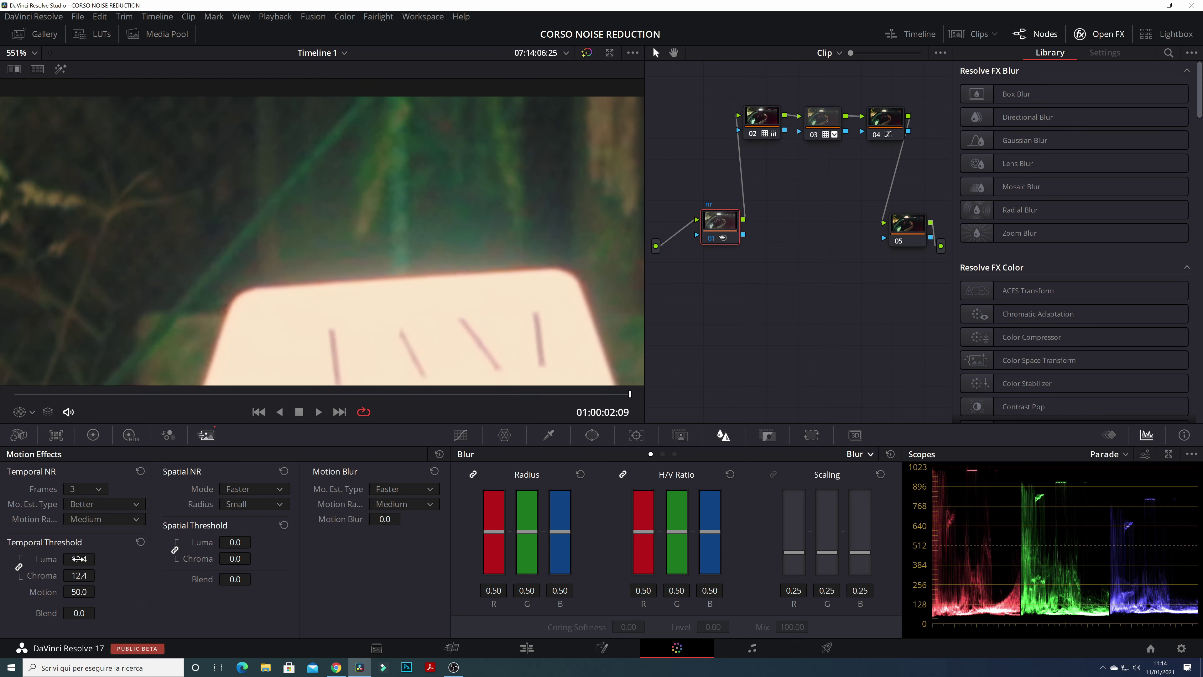
pyautogui.scroll(2, 336, 257)
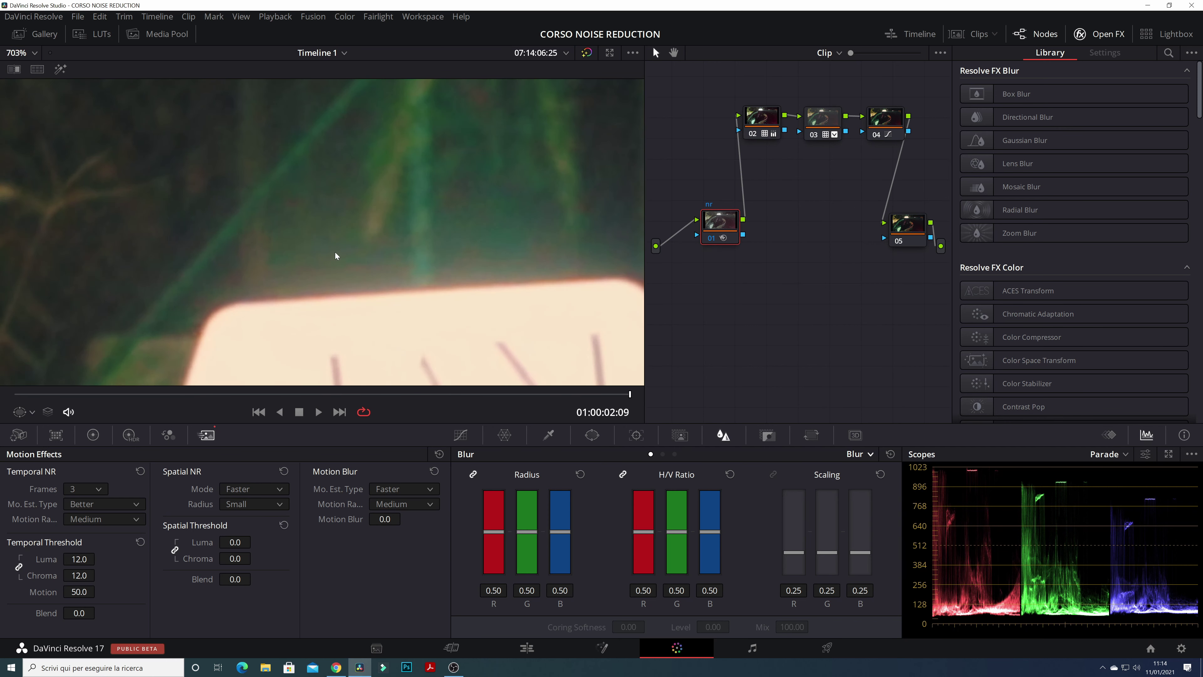
pyautogui.scroll(3, 336, 258)
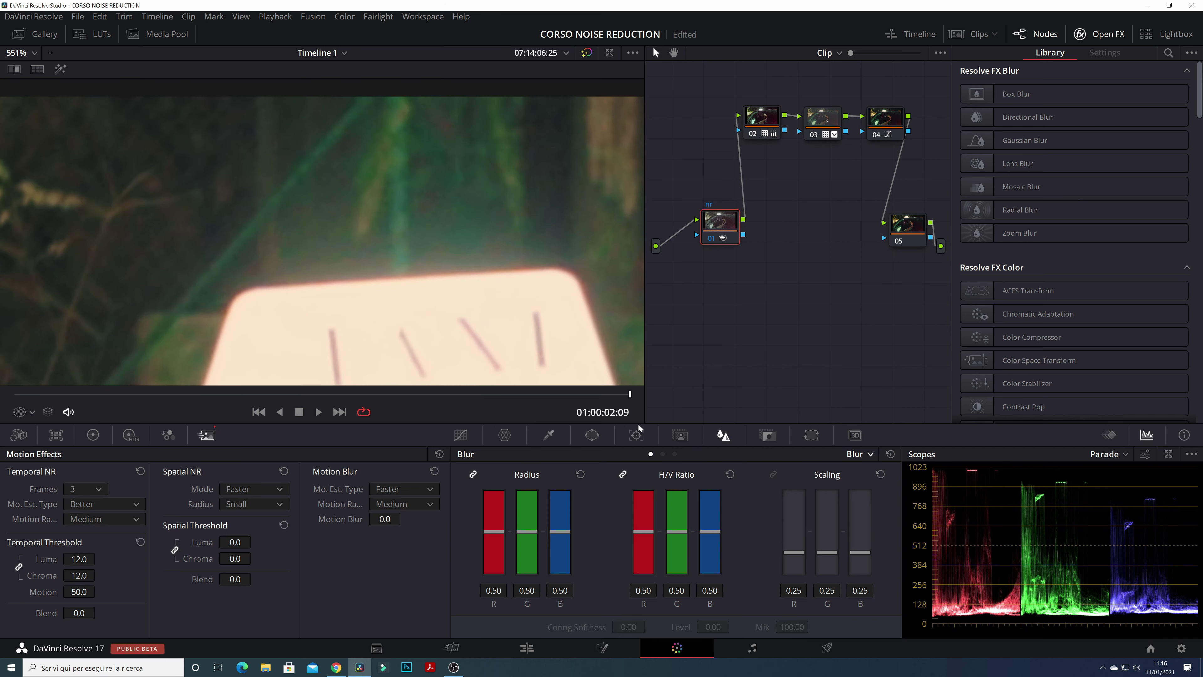
pyautogui.scroll(1, 372, 266)
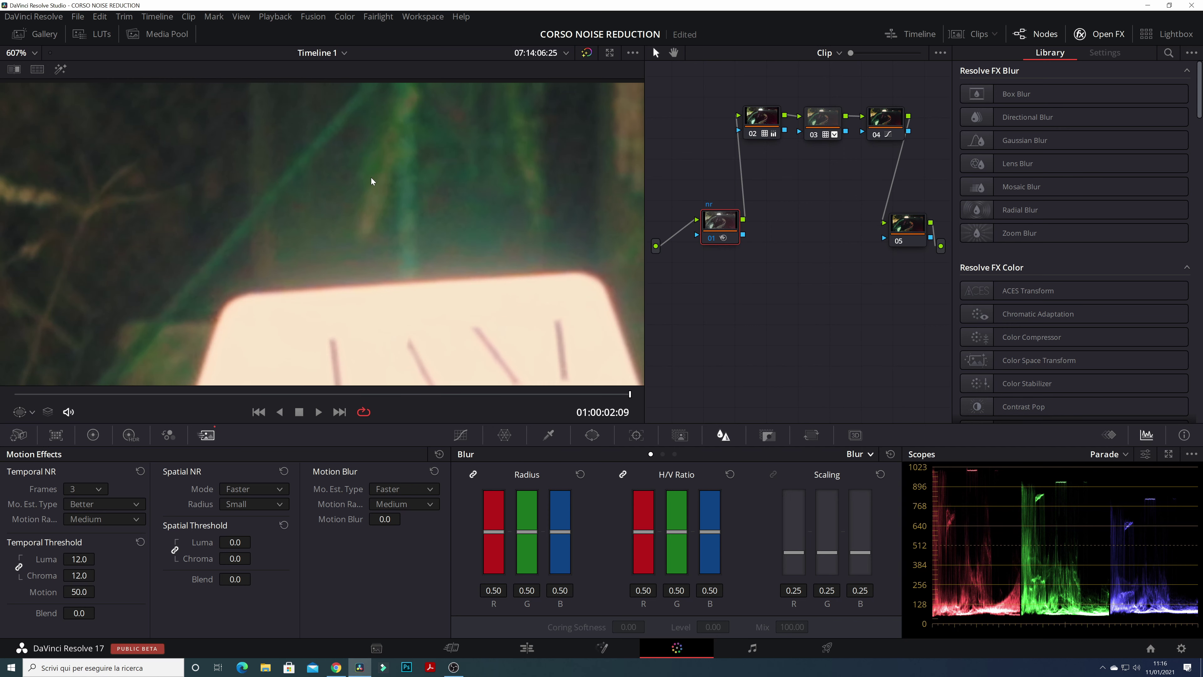
# Step: Set Spatial NR to Faster mode with a Large radius after trying Enhanced
pyautogui.click(256, 489)
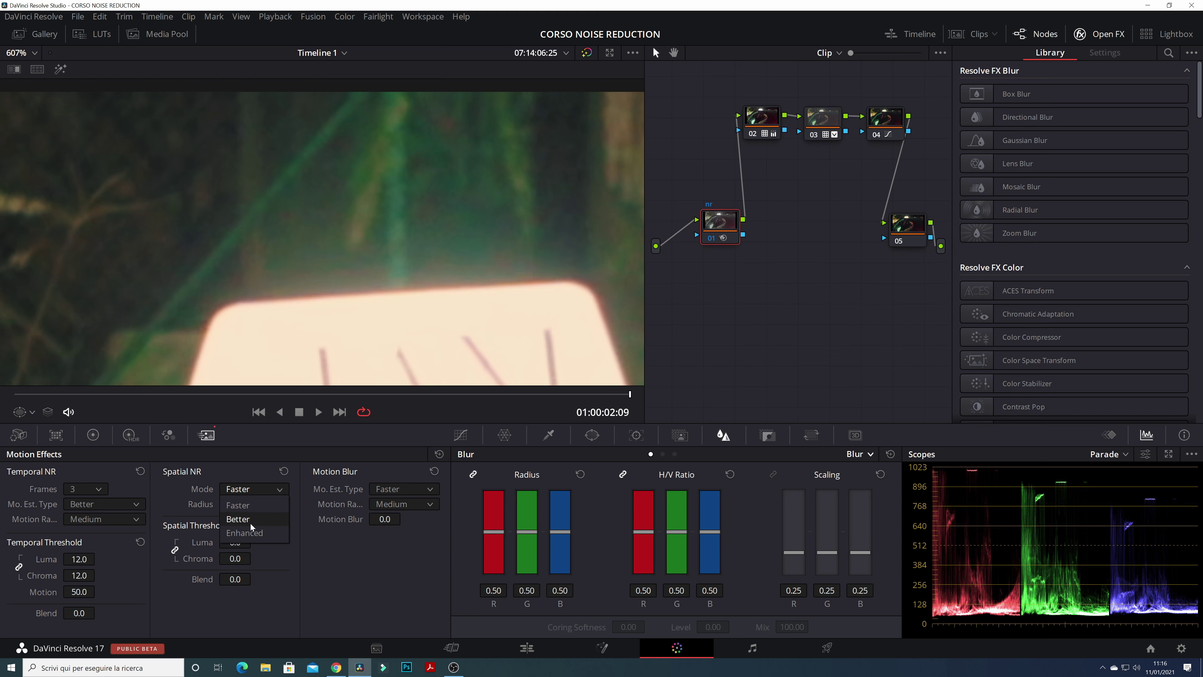
pyautogui.click(251, 535)
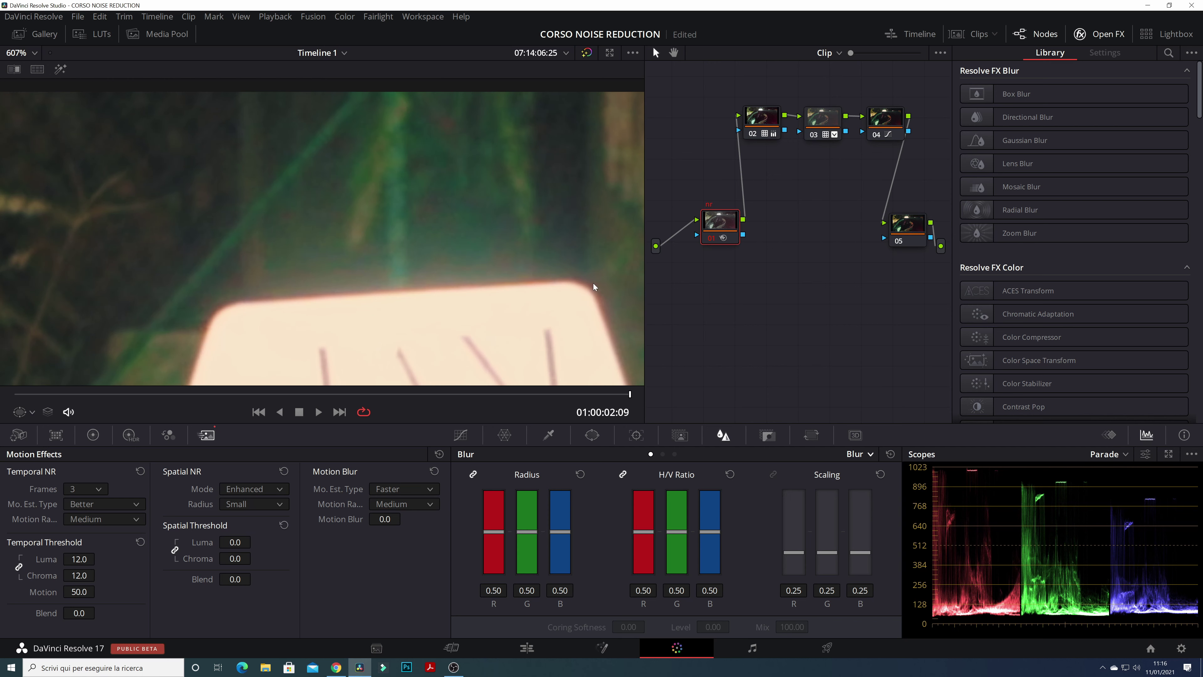
pyautogui.click(244, 488)
pyautogui.click(324, 223)
pyautogui.scroll(1, 303, 263)
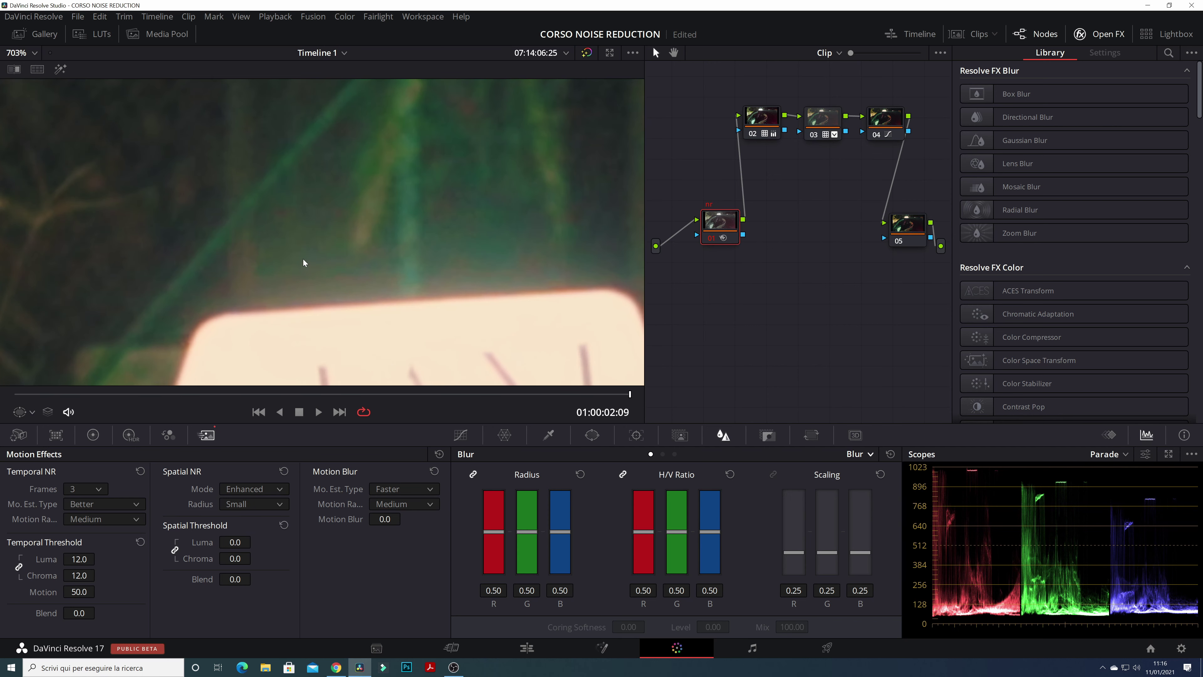
pyautogui.scroll(-2, 225, 504)
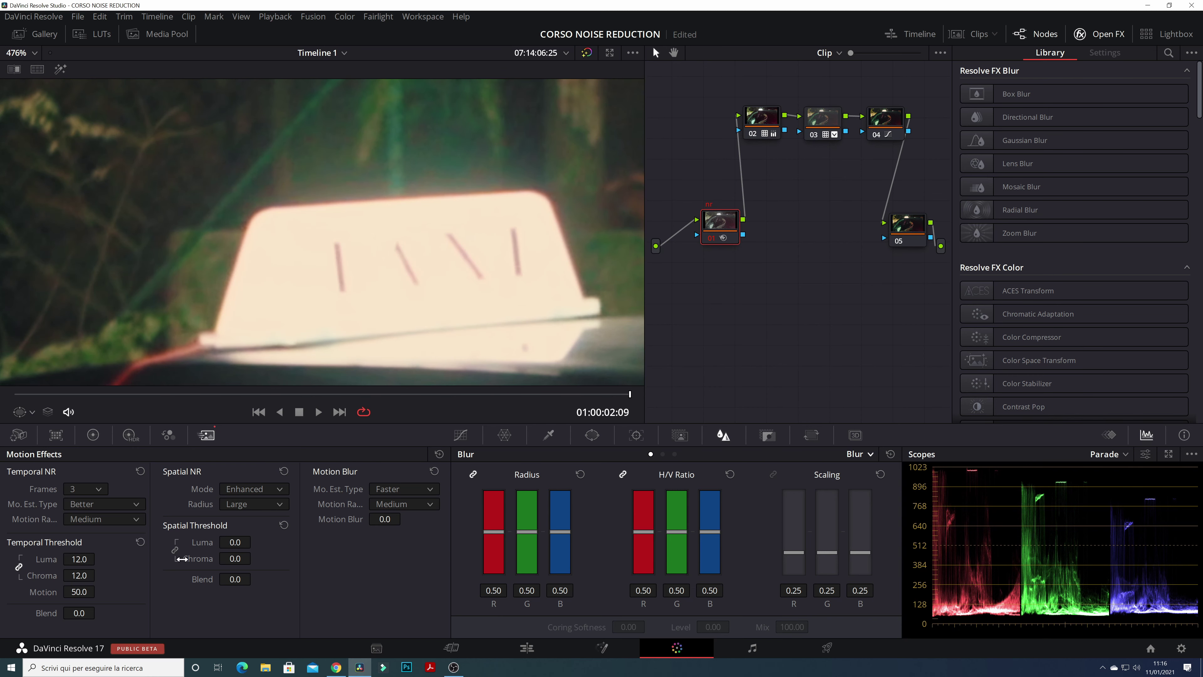
pyautogui.scroll(2, 401, 208)
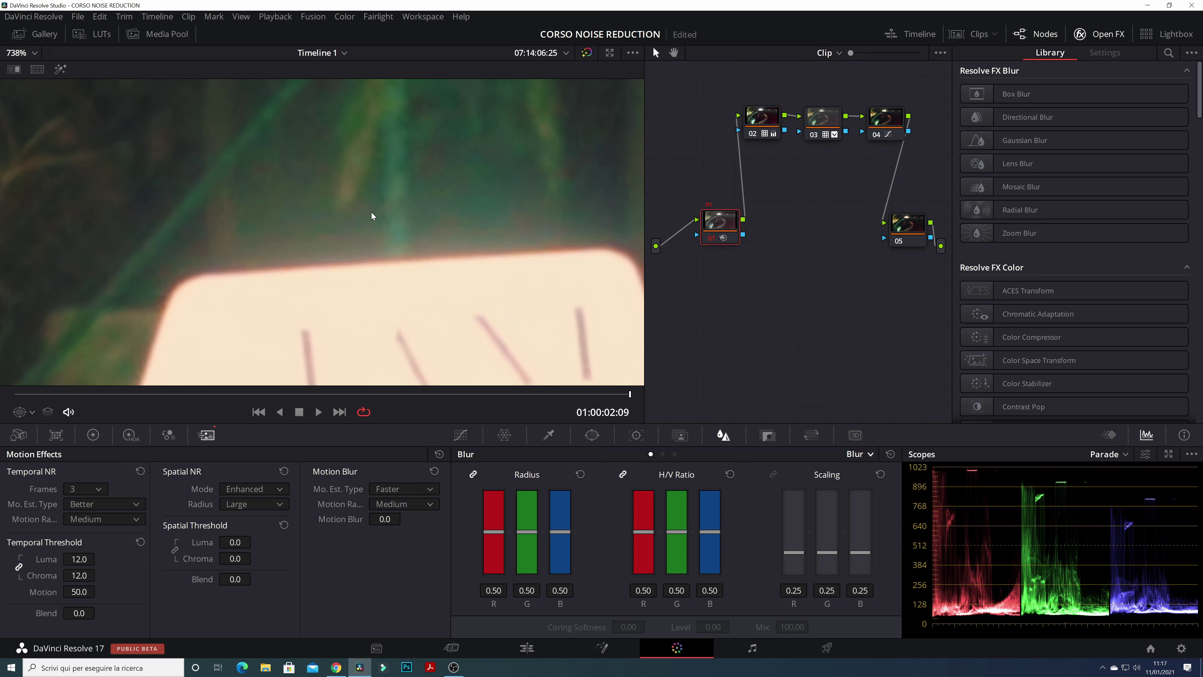
pyautogui.scroll(2, 371, 214)
pyautogui.scroll(1, 371, 270)
pyautogui.click(235, 542)
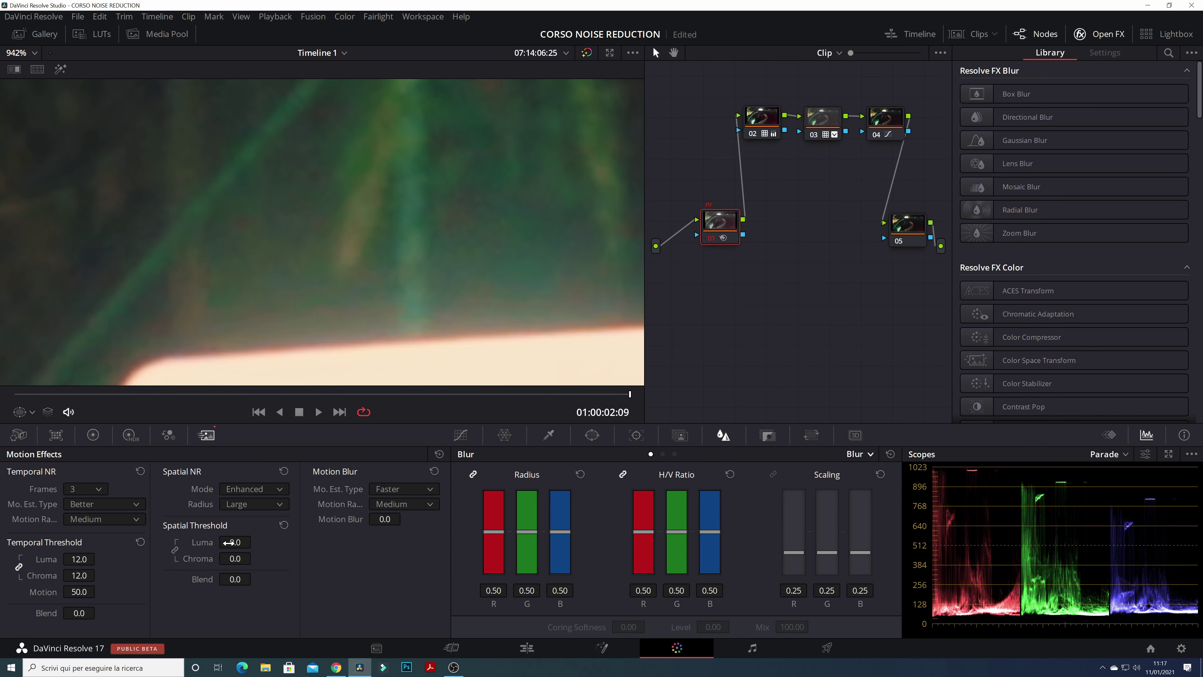
pyautogui.scroll(1, 393, 304)
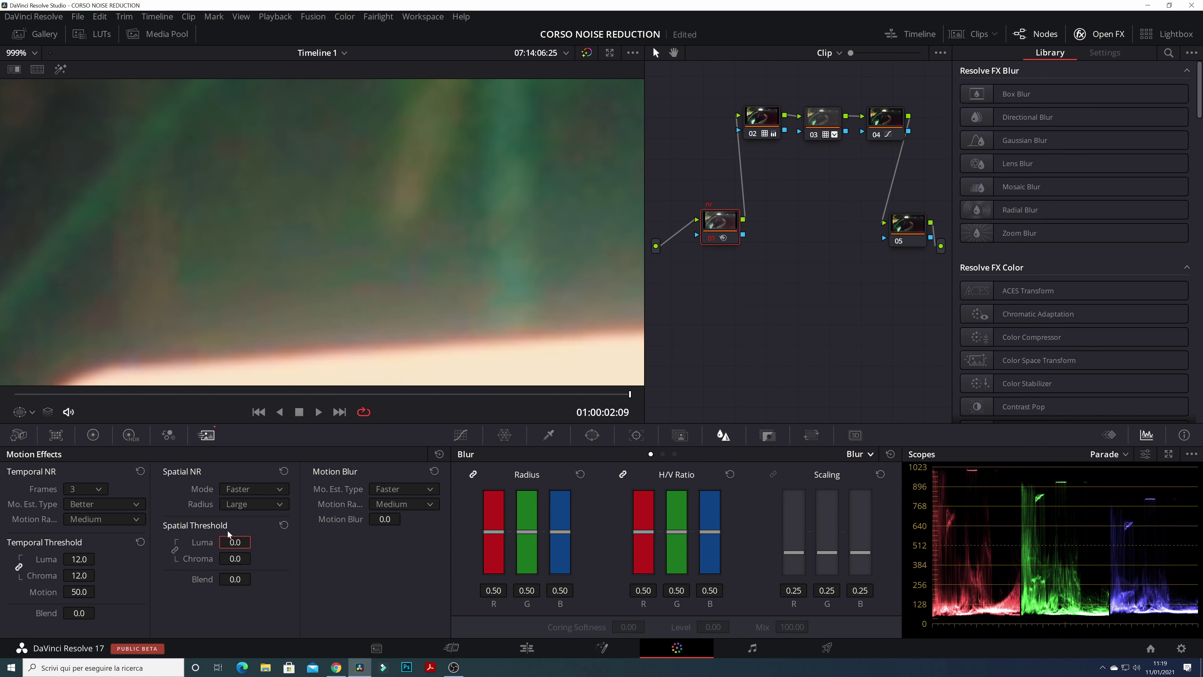
# Step: Try linked spatial Luma/Chroma thresholds, resetting to 0.0 and raising them past 2.0
pyautogui.moveTo(224, 543); pyautogui.dragTo(228, 543)
pyautogui.click(284, 525)
pyautogui.moveTo(234, 542); pyautogui.dragTo(238, 541)
pyautogui.scroll(-5, 275, 275)
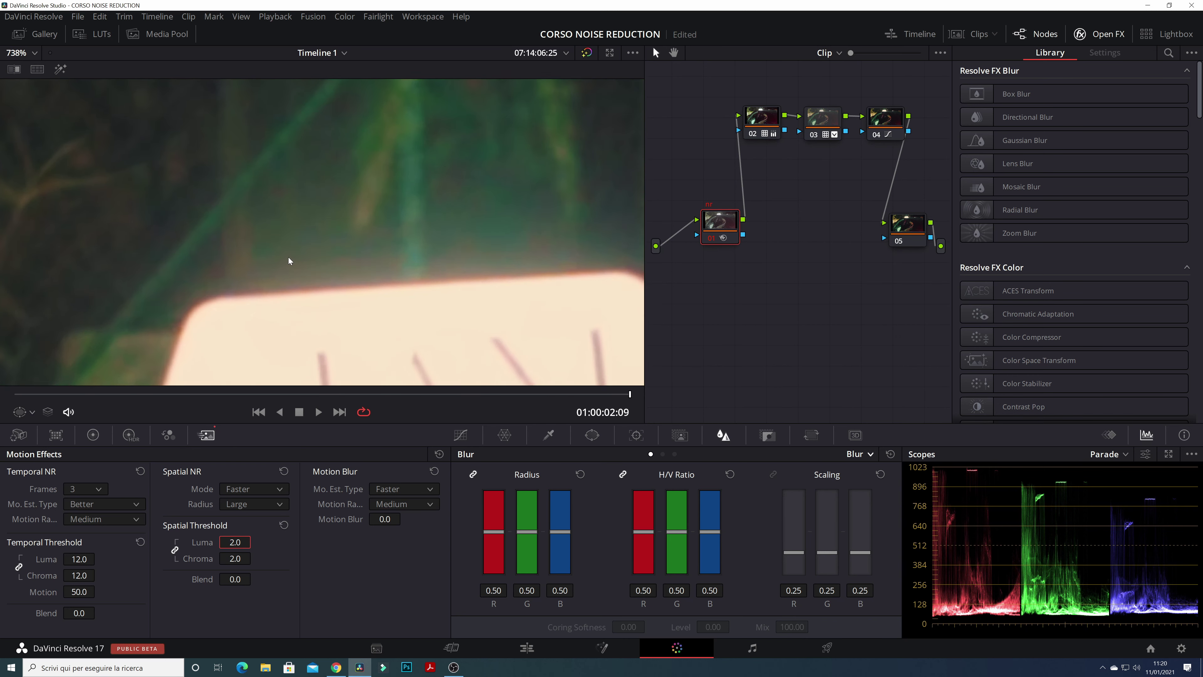
pyautogui.scroll(5, 289, 261)
pyautogui.moveTo(236, 559); pyautogui.dragTo(294, 558)
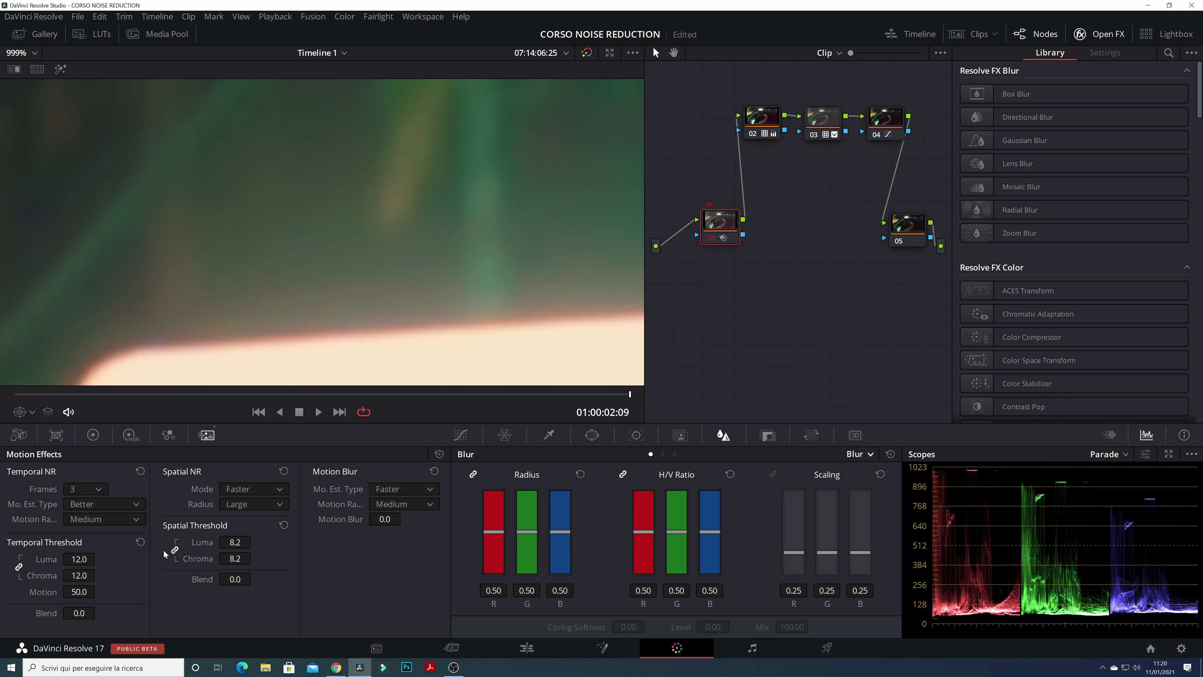
# Step: Enter a spatial Luma threshold of 2 and raise only Chroma to 10.2
pyautogui.click(235, 542)
pyautogui.write('2')
pyautogui.press('Return')
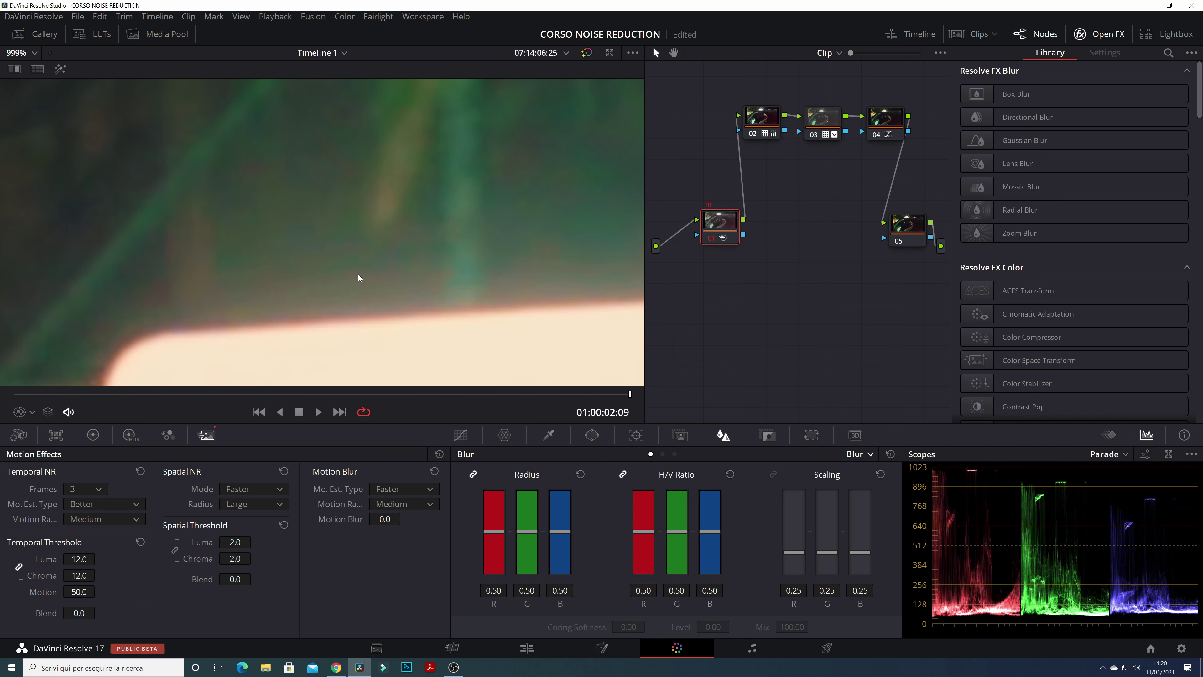
pyautogui.moveTo(235, 559); pyautogui.dragTo(254, 557)
pyautogui.scroll(-2, 293, 220)
pyautogui.scroll(-2, 293, 220)
pyautogui.scroll(-2, 293, 220)
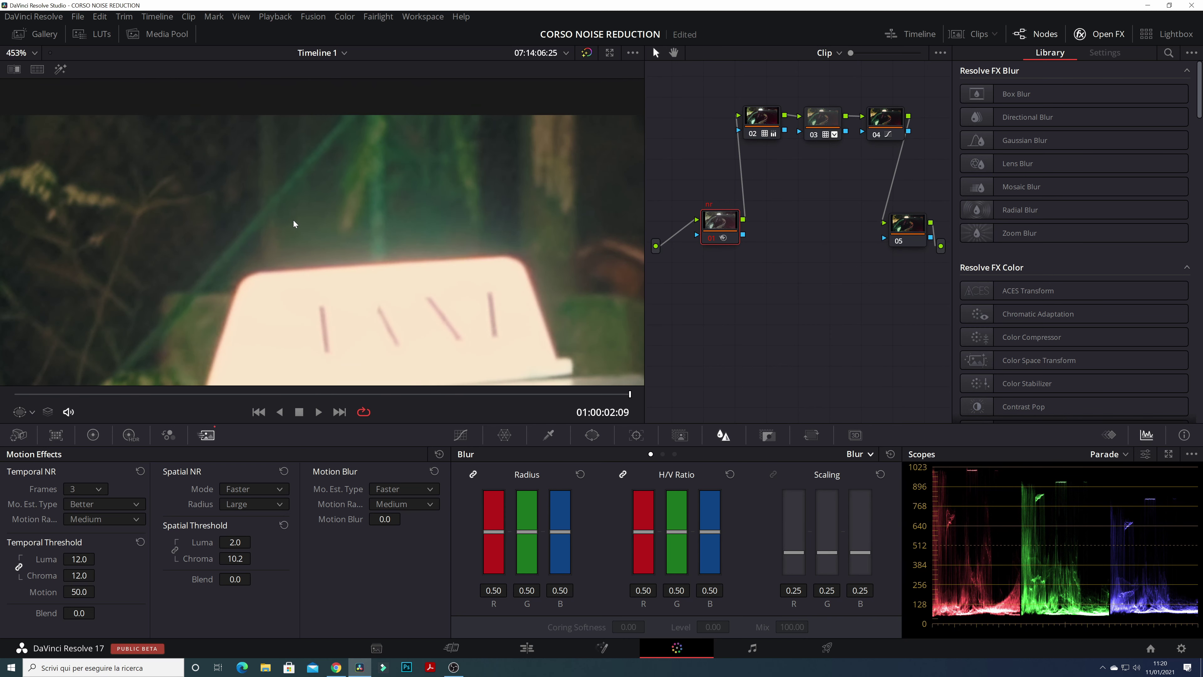
pyautogui.scroll(-2, 294, 220)
pyautogui.scroll(-1, 293, 219)
pyautogui.scroll(-1, 325, 286)
# Step: Zoom and pan the viewer to frame more of the taxi and its interior
pyautogui.scroll(-1, 383, 208)
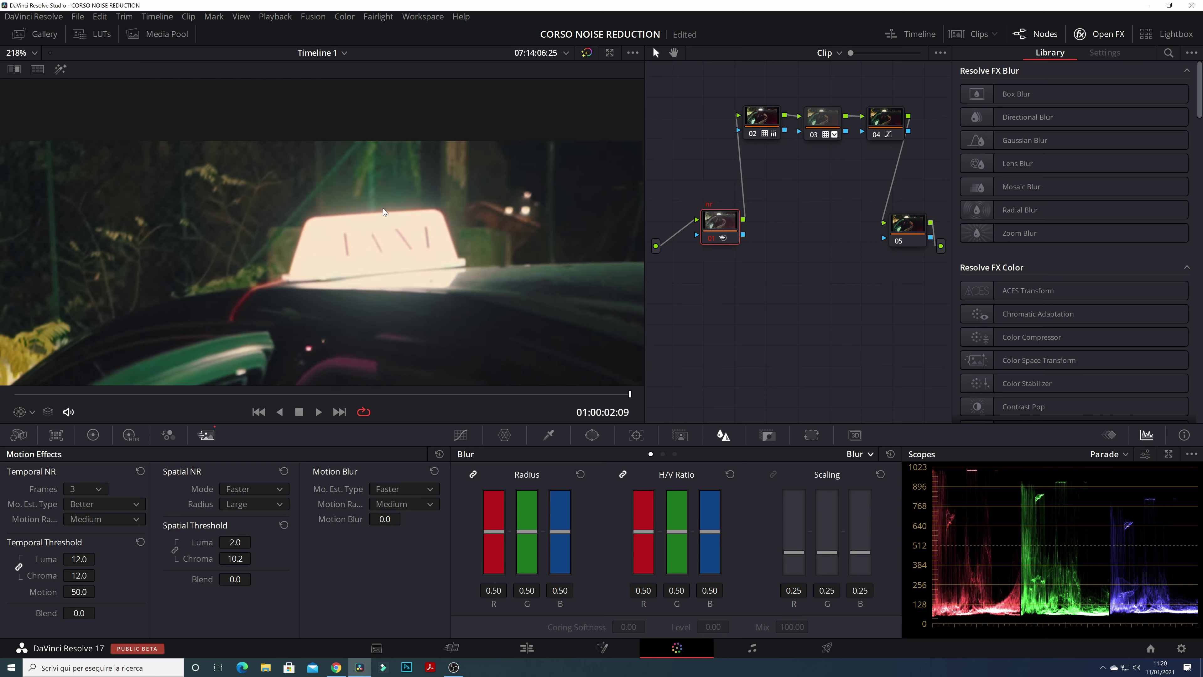
pyautogui.scroll(-1, 384, 289)
pyautogui.moveTo(384, 294); pyautogui.dragTo(423, 169)
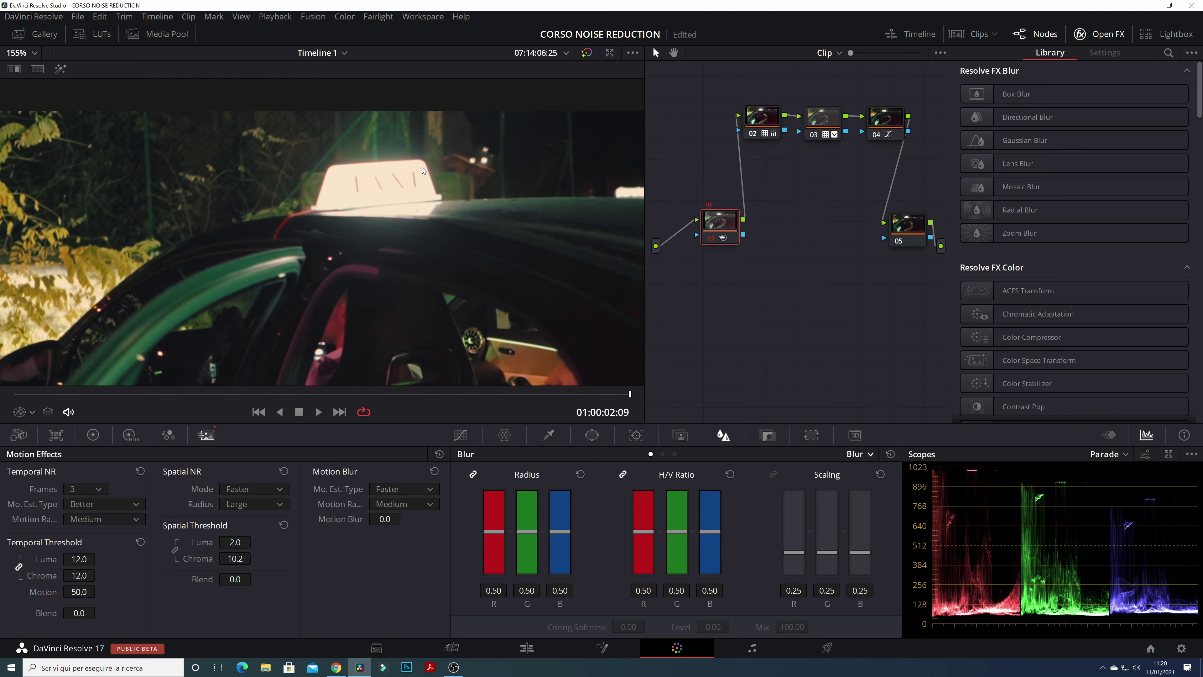
pyautogui.moveTo(525, 244); pyautogui.dragTo(527, 193)
# Step: Show the ungraded original and reframe the viewer on the car and sign
pyautogui.click(588, 53)
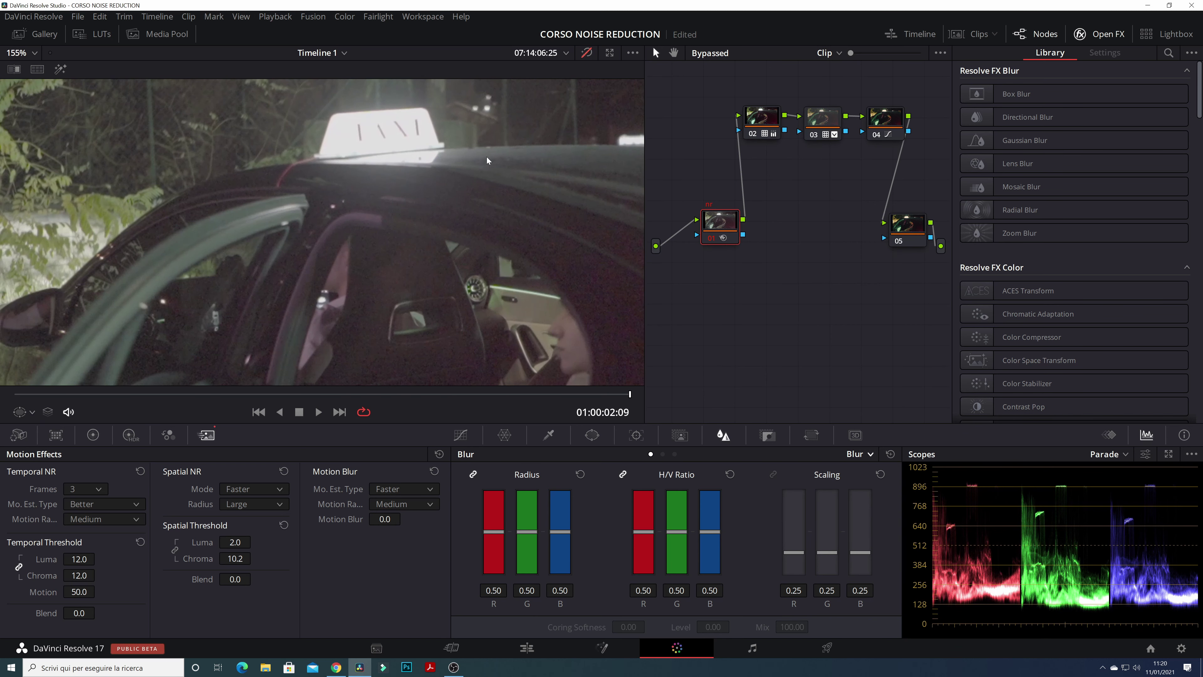
pyautogui.moveTo(573, 251); pyautogui.dragTo(311, 231)
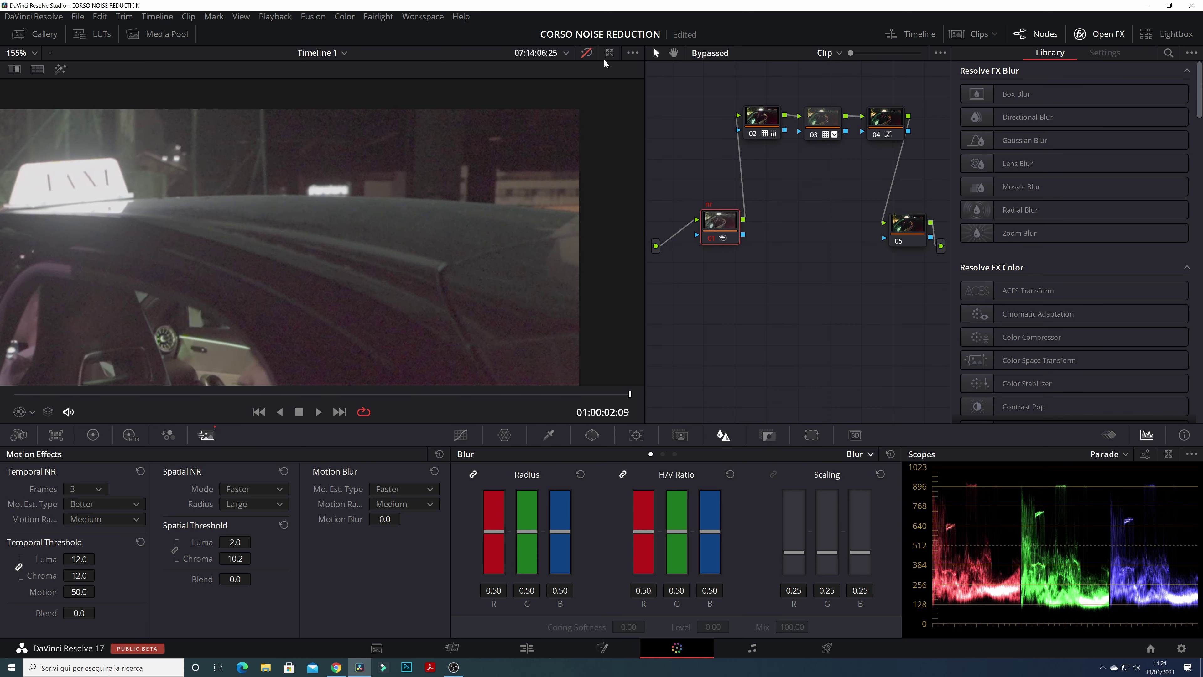
pyautogui.scroll(-3, 321, 252)
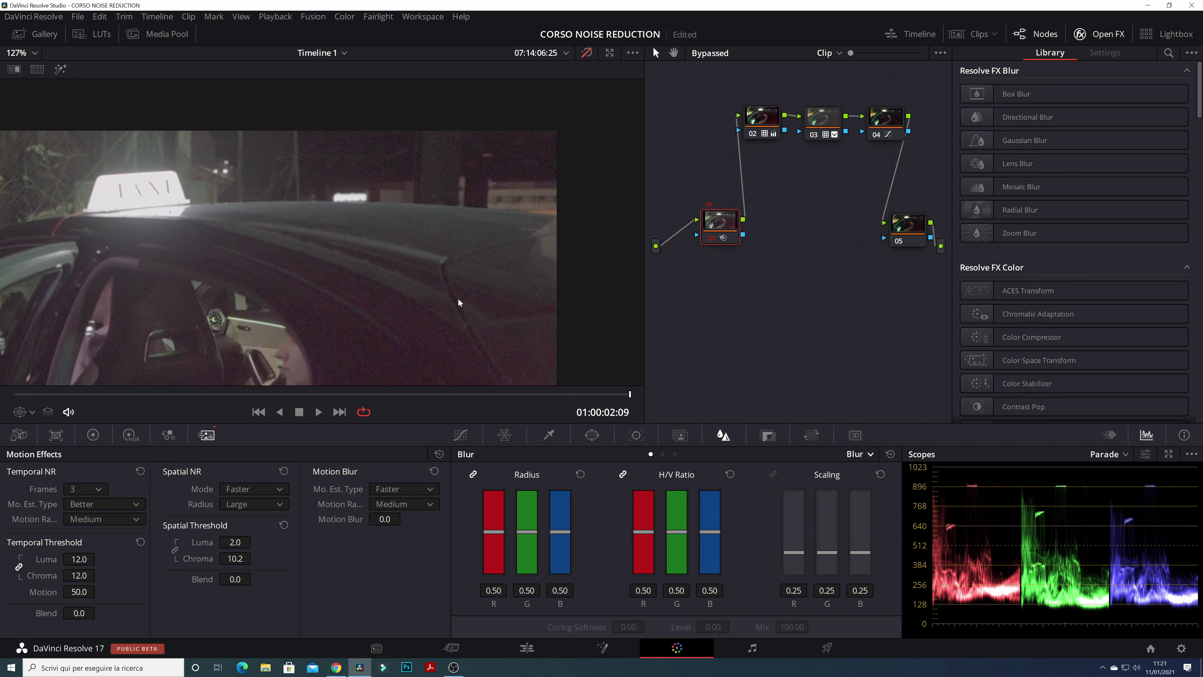
pyautogui.moveTo(336, 239); pyautogui.dragTo(460, 217)
# Step: Compare graded and ungraded images, then restore the denoised grade and zoom the viewer out
pyautogui.click(587, 53)
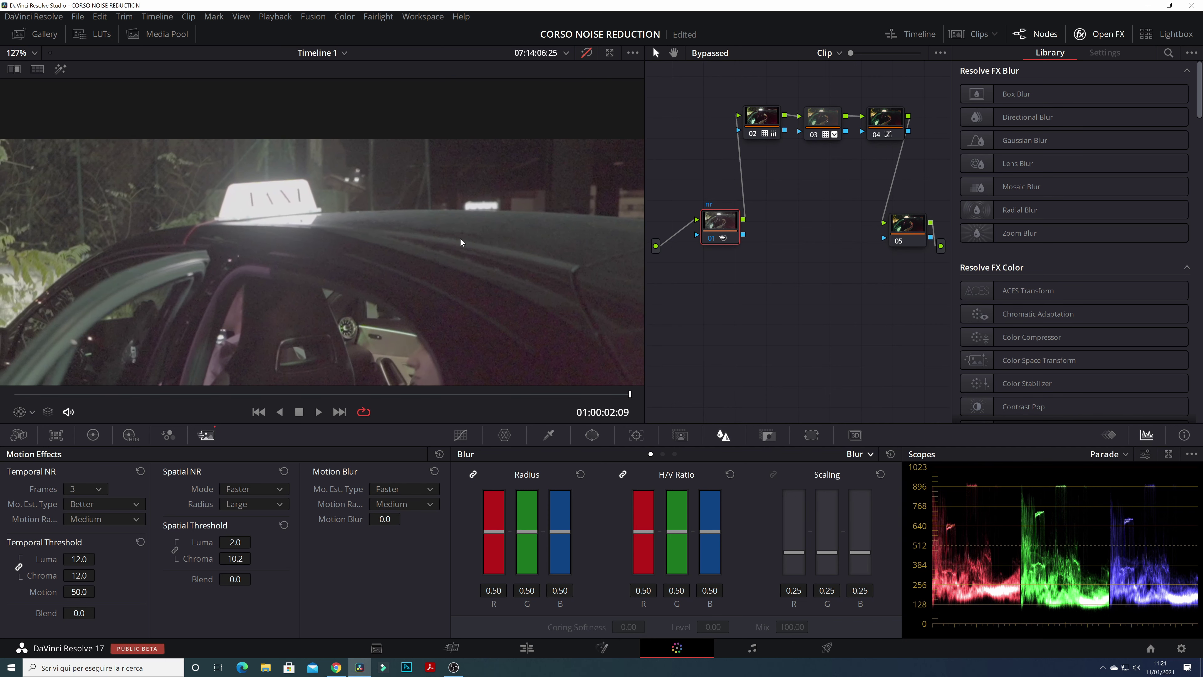
pyautogui.click(587, 53)
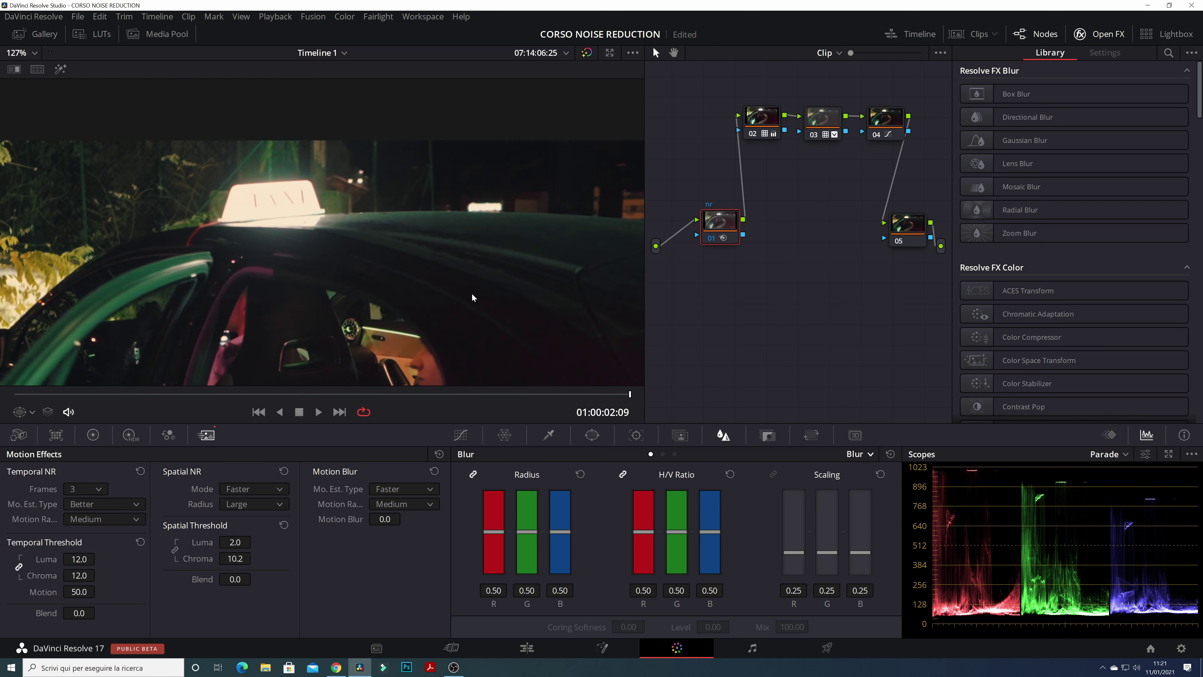
pyautogui.scroll(-2, 473, 296)
pyautogui.click(586, 52)
pyautogui.scroll(1, 536, 215)
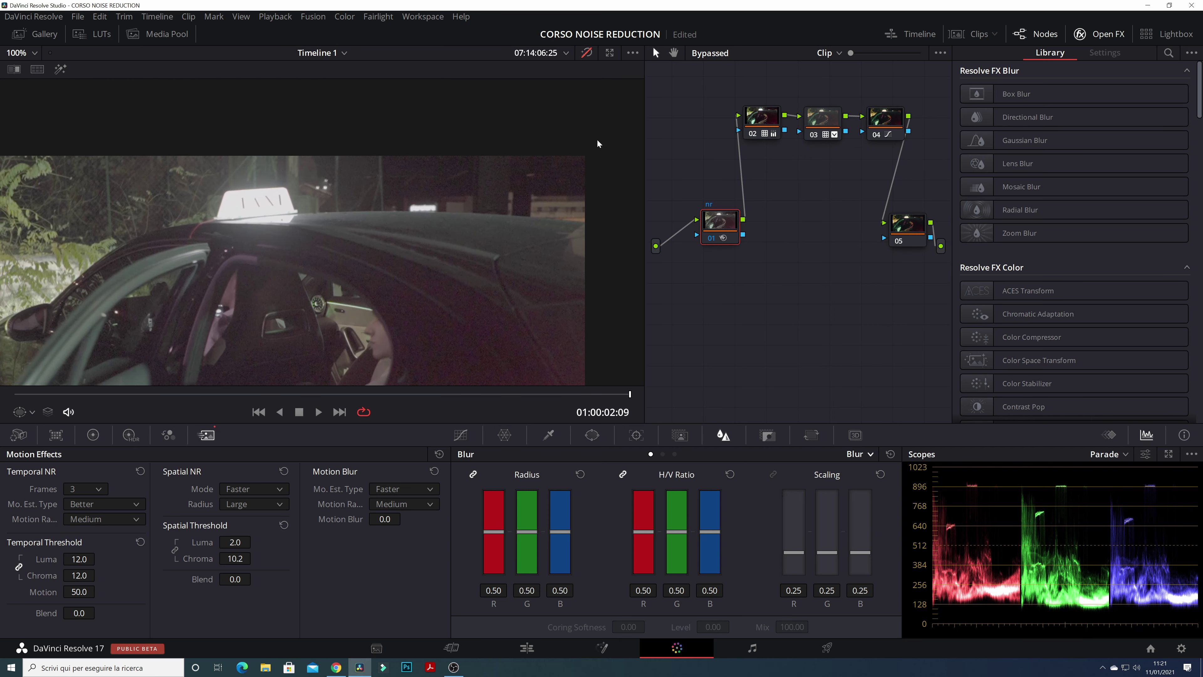
pyautogui.click(587, 53)
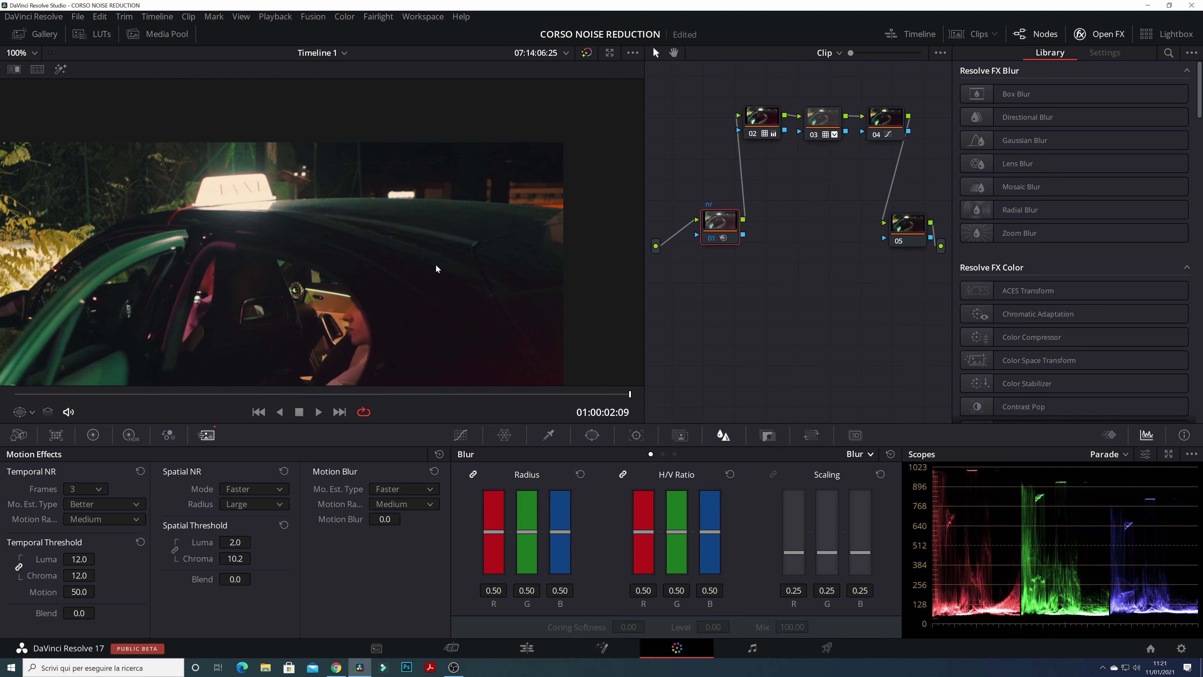
pyautogui.scroll(-2, 494, 222)
pyautogui.scroll(-2, 469, 238)
pyautogui.scroll(-2, 454, 243)
pyautogui.scroll(-1, 457, 232)
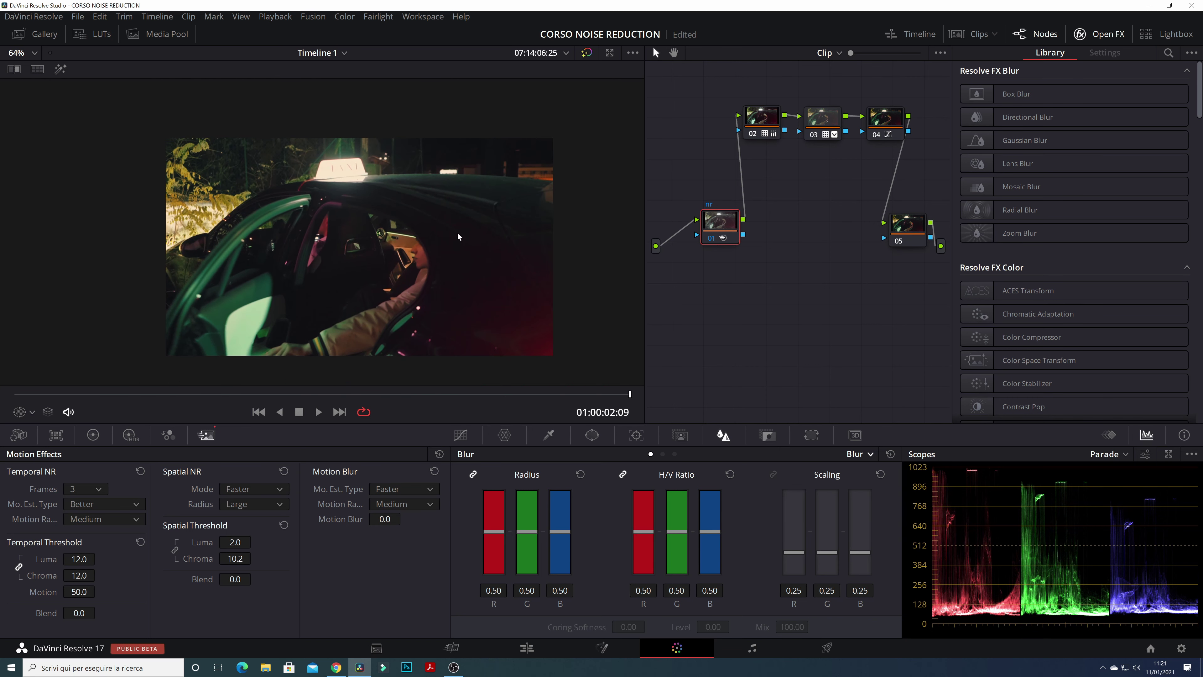
# Step: Toggle bypass with Shift+D to compare, then zoom into the viewer
pyautogui.hotkey('shift', 'd')
pyautogui.hotkey('shift', 'd')
pyautogui.hotkey('shift', 'd')
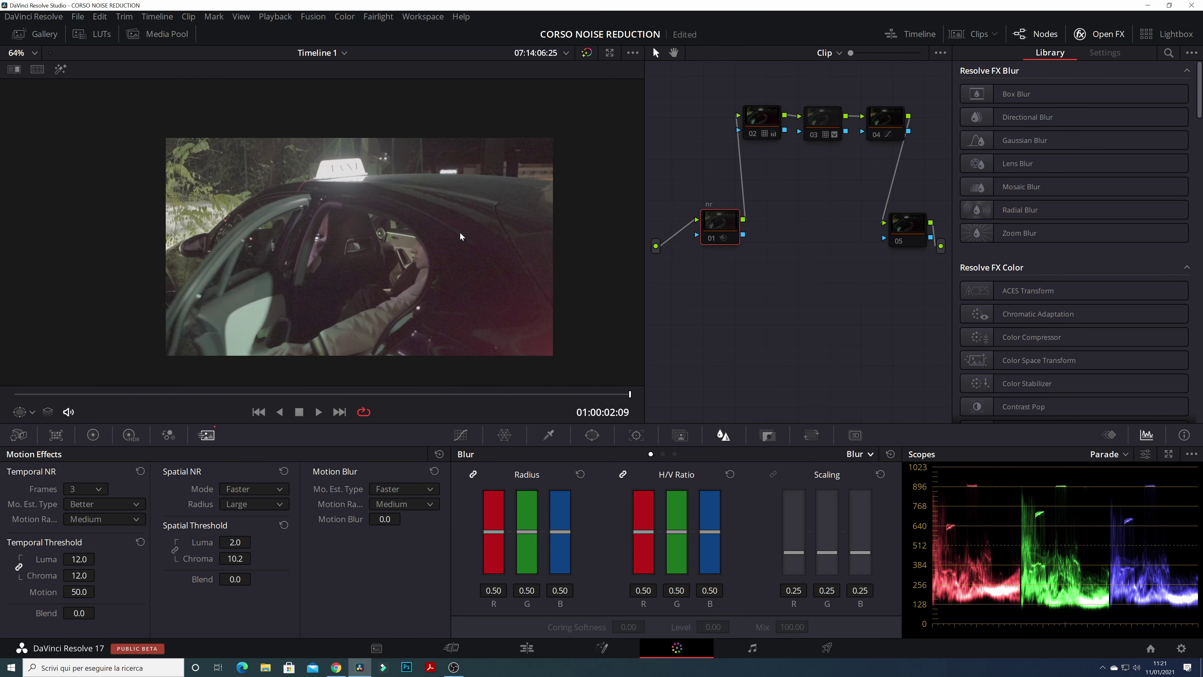
pyautogui.hotkey('shift', 'd')
pyautogui.scroll(2, 757, 131)
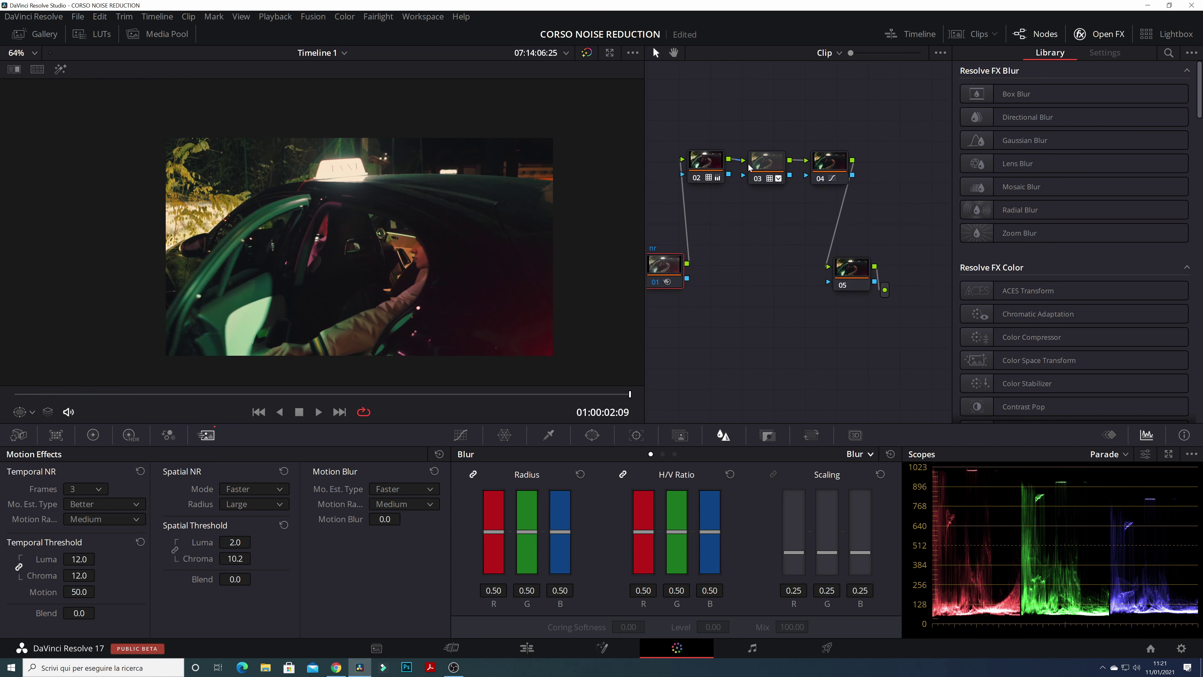
pyautogui.scroll(4, 421, 295)
pyautogui.scroll(3, 431, 278)
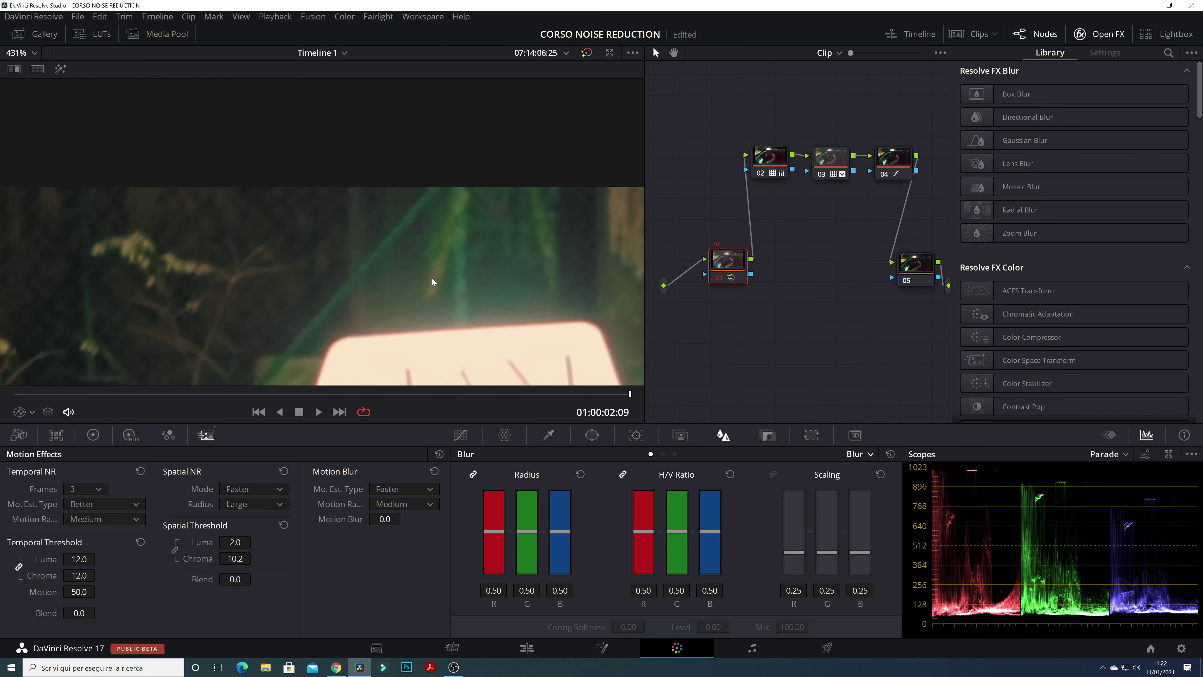
pyautogui.scroll(3, 528, 264)
pyautogui.scroll(2, 355, 256)
pyautogui.scroll(1, 357, 260)
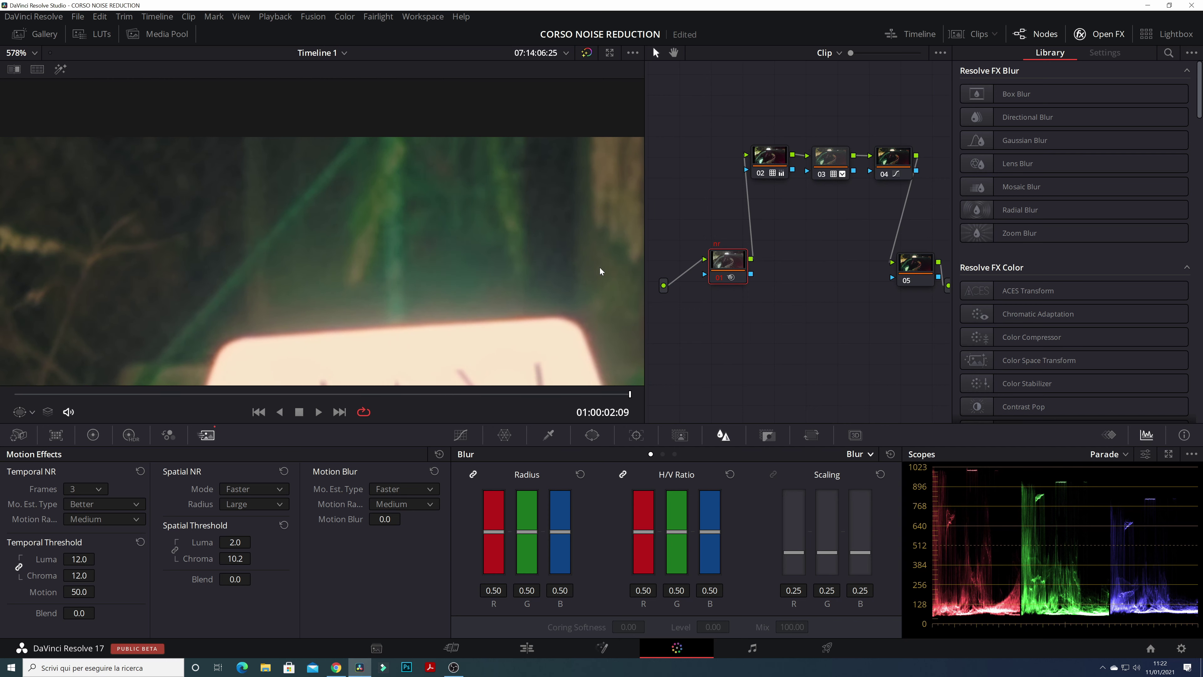
# Step: Drag the nr node 01 onto node 05 to copy its noise reduction grade
pyautogui.moveTo(821, 180); pyautogui.dragTo(776, 196)
pyautogui.scroll(1, 425, 294)
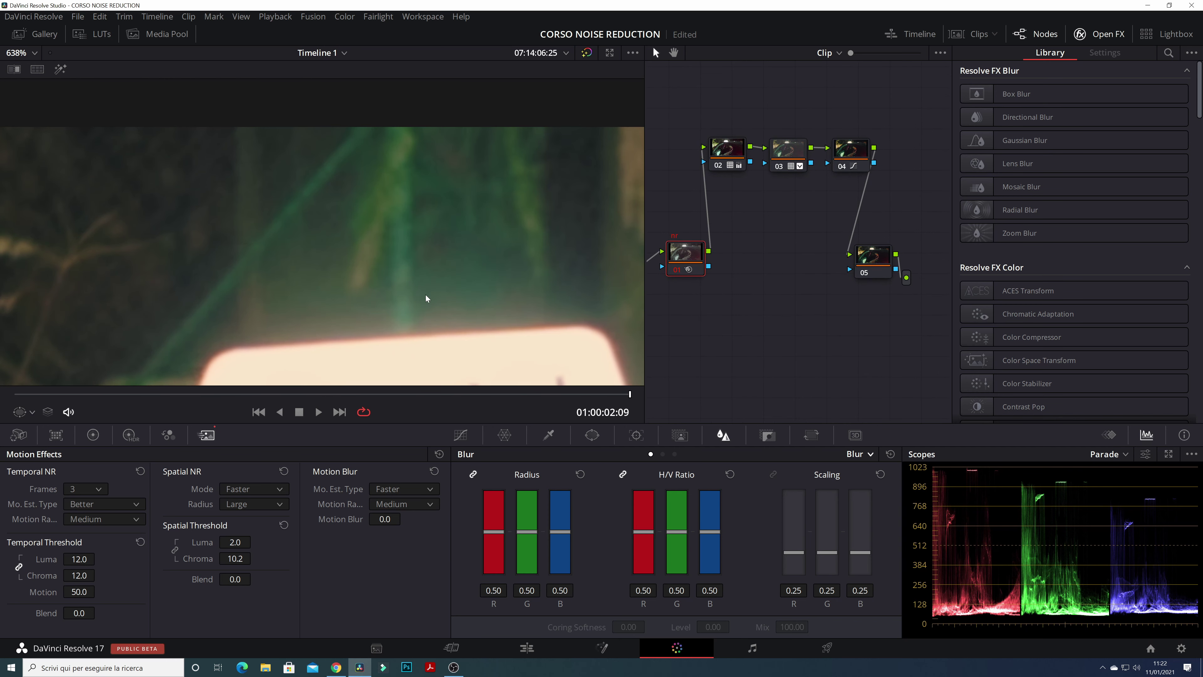
pyautogui.scroll(1, 358, 237)
pyautogui.moveTo(702, 230); pyautogui.dragTo(708, 258)
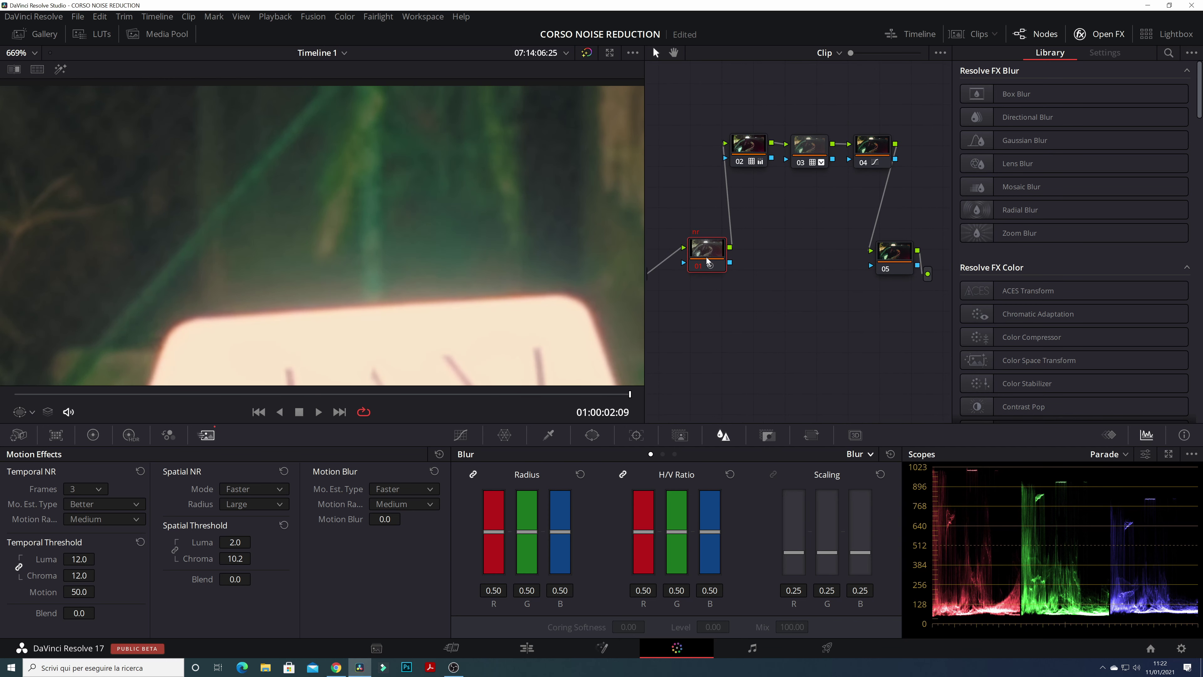
pyautogui.moveTo(702, 256); pyautogui.dragTo(896, 260)
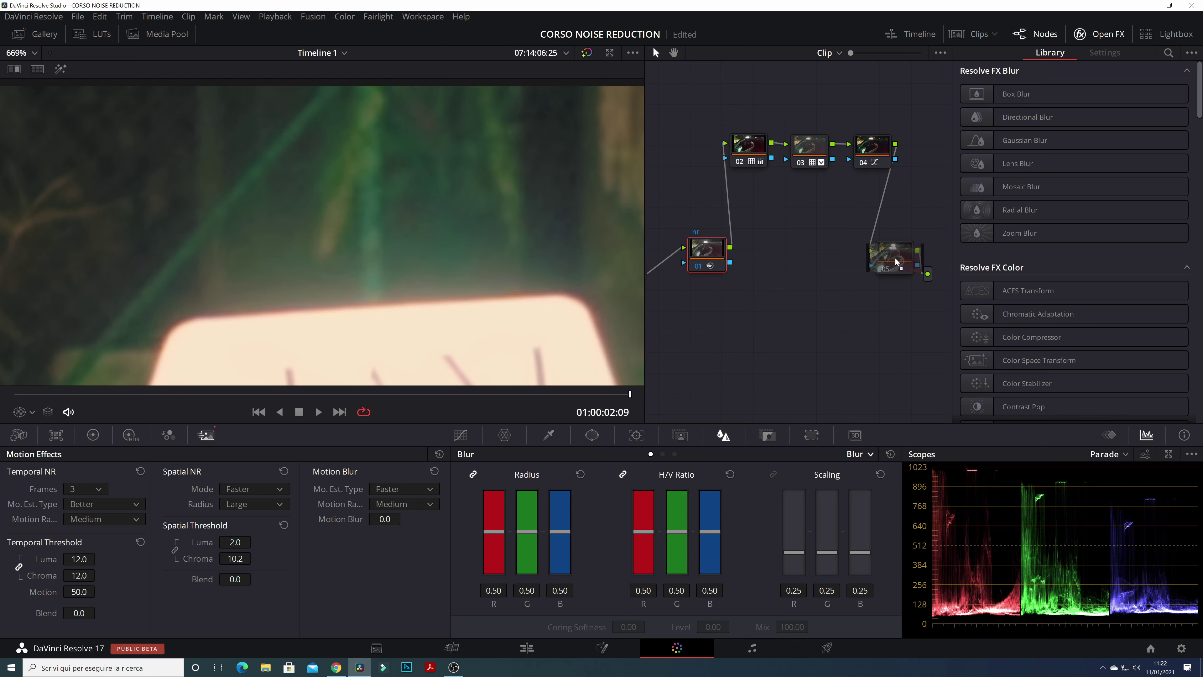
# Step: Drop the nr grade onto node 05 and nudge the nodes slightly down-left
pyautogui.moveTo(895, 258); pyautogui.dragTo(895, 258)
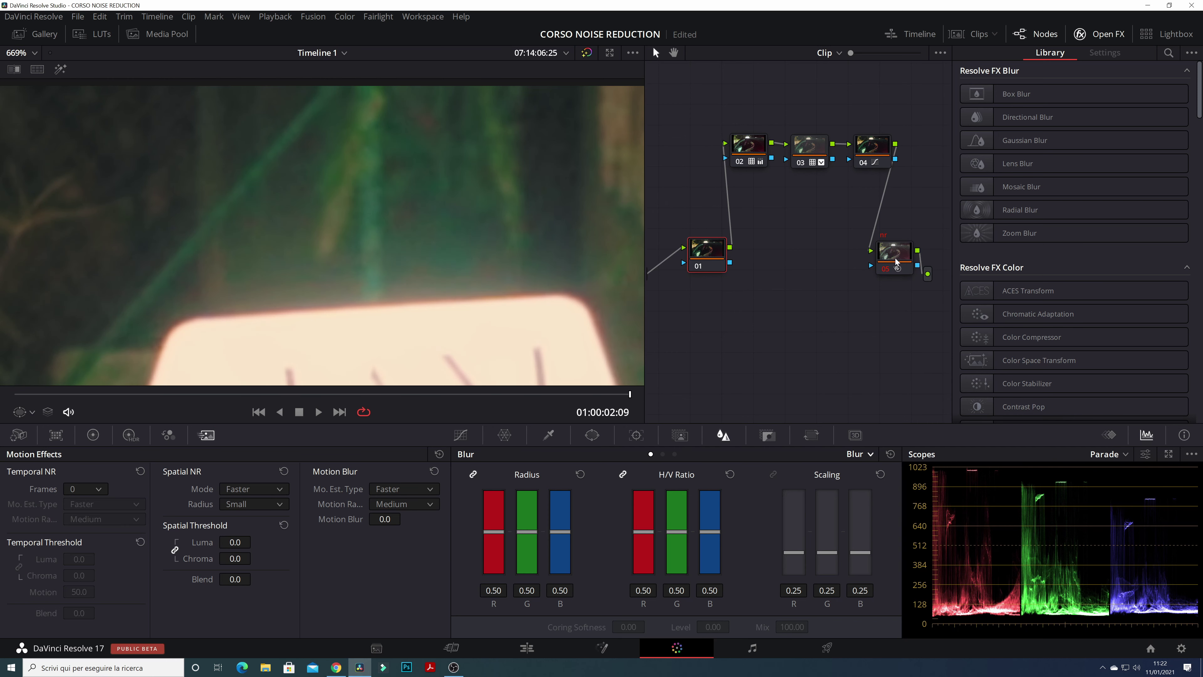
pyautogui.scroll(1, 264, 285)
pyautogui.scroll(1, 265, 299)
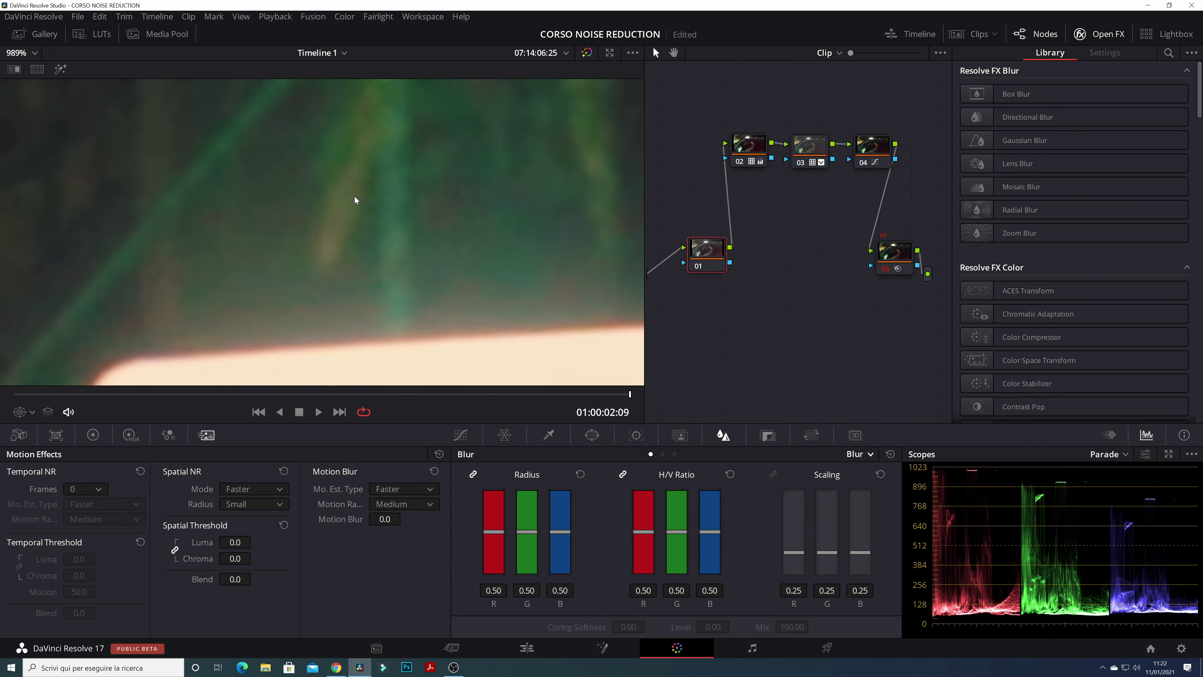
pyautogui.click(897, 257)
pyautogui.moveTo(895, 257); pyautogui.dragTo(881, 264)
# Step: Move node 05's nr grade onto node 01, then undo to return it to node 05
pyautogui.click(881, 264)
pyautogui.moveTo(881, 264); pyautogui.dragTo(693, 256)
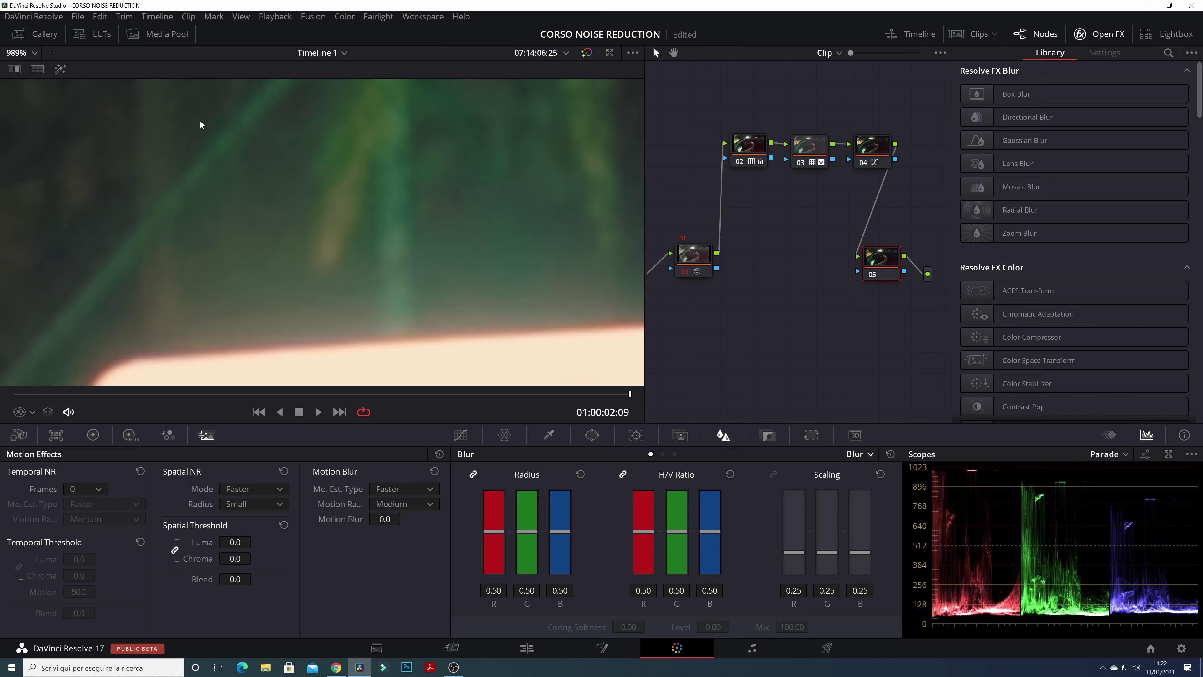
pyautogui.click(693, 256)
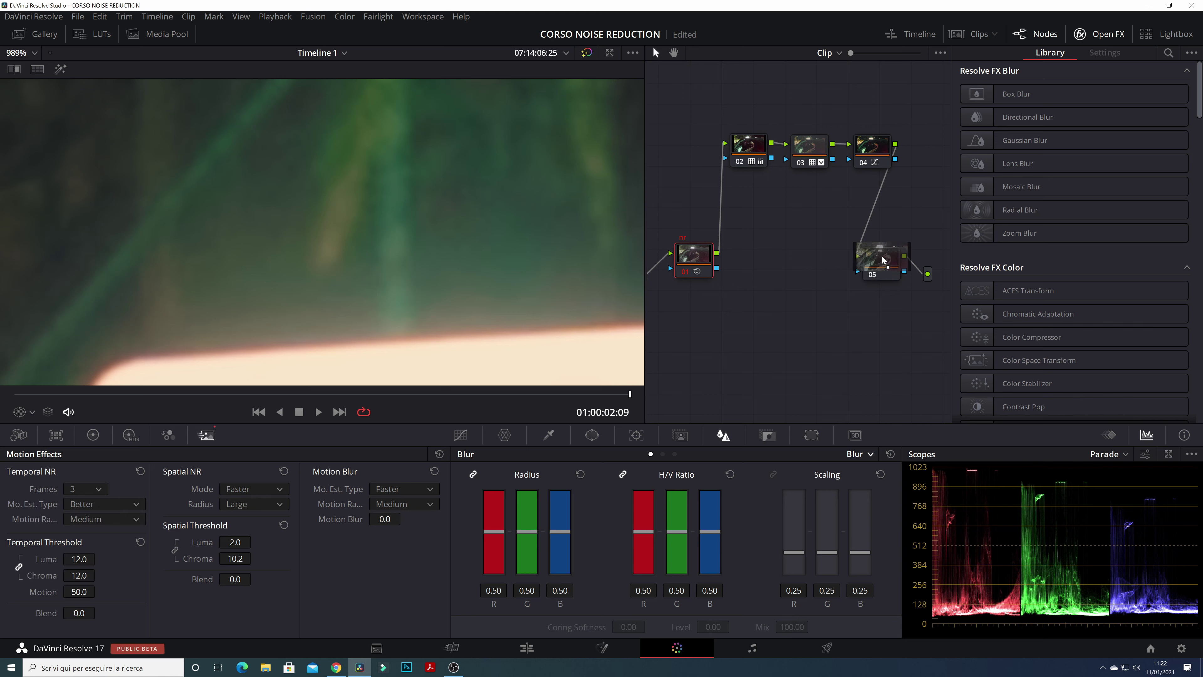
pyautogui.hotkey('ctrl', 'z')
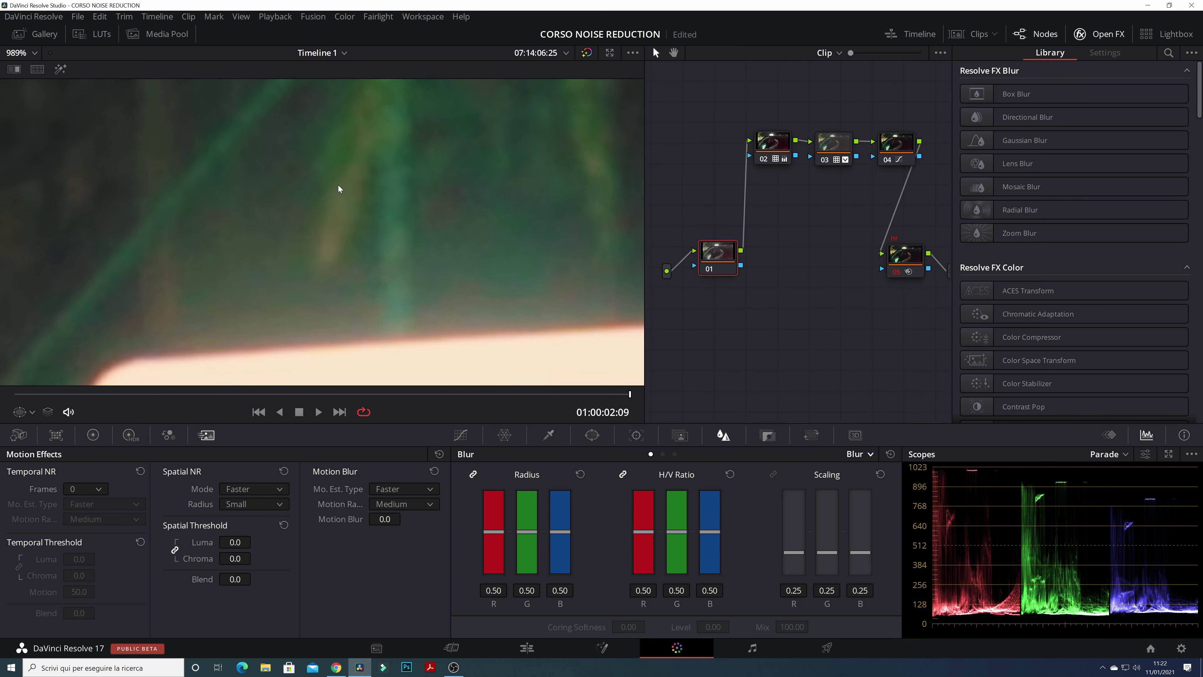
pyautogui.scroll(-2, 325, 254)
pyautogui.scroll(-1, 436, 180)
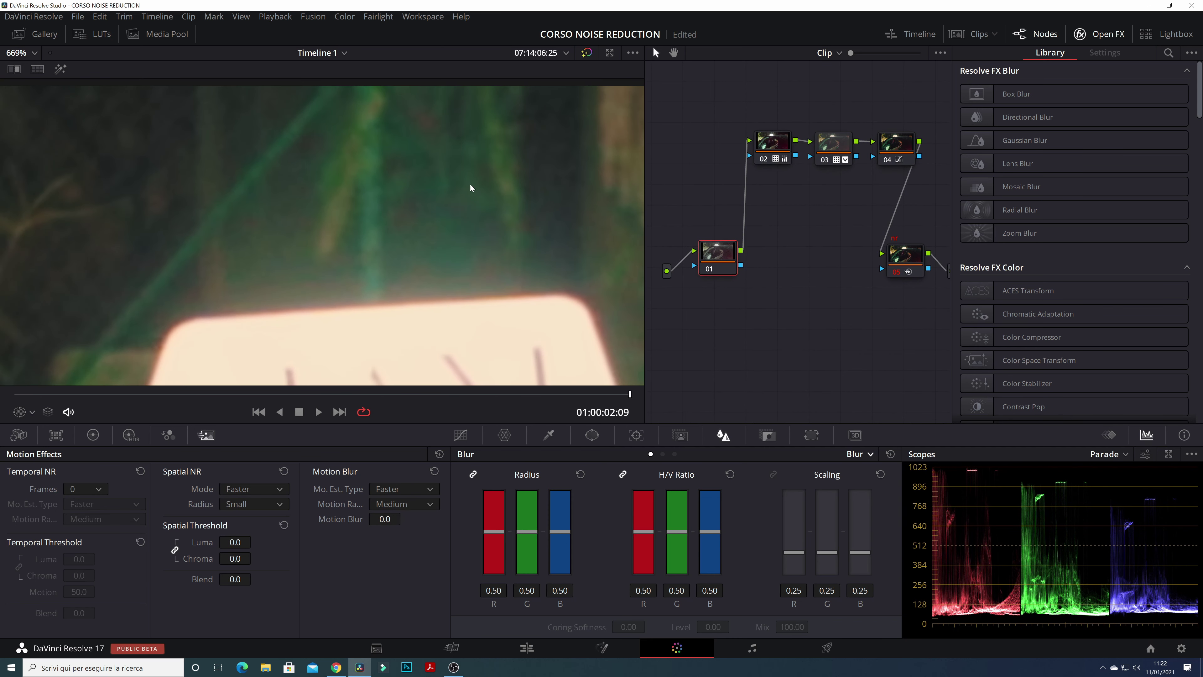
pyautogui.scroll(2, 456, 233)
pyautogui.scroll(1, 339, 240)
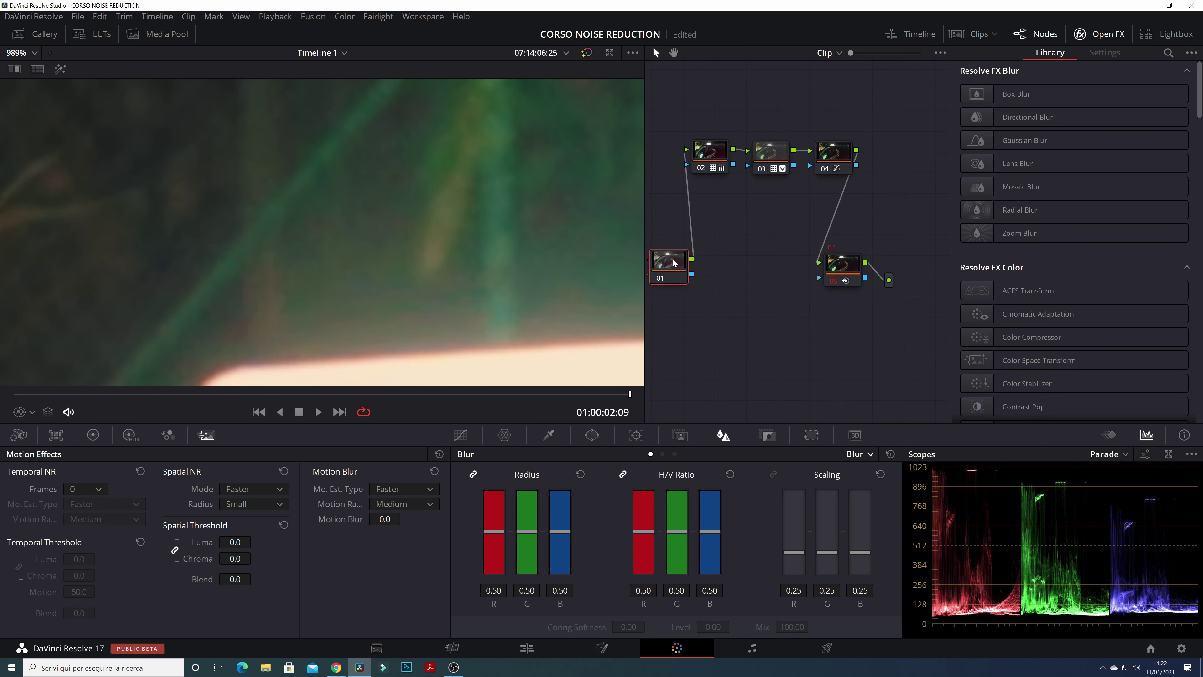
# Step: Nudge node 04 up-left and shift node 05 slightly left in the node tree
pyautogui.click(848, 256)
pyautogui.moveTo(834, 151); pyautogui.dragTo(827, 149)
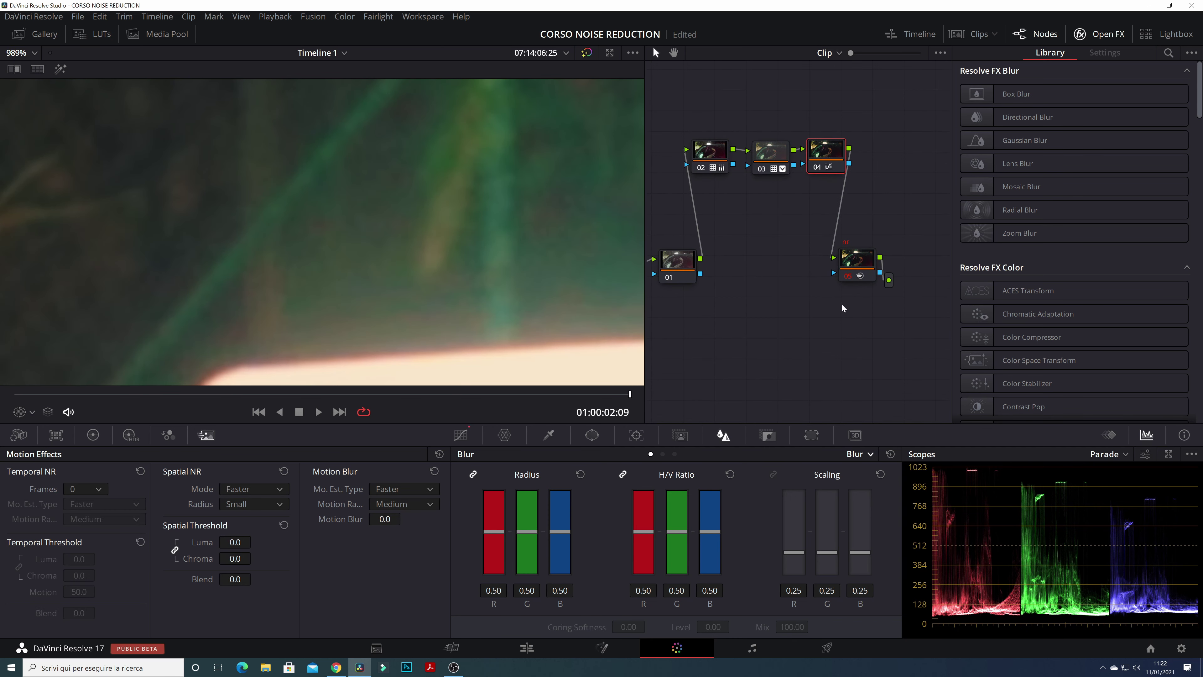
pyautogui.scroll(-1, 392, 247)
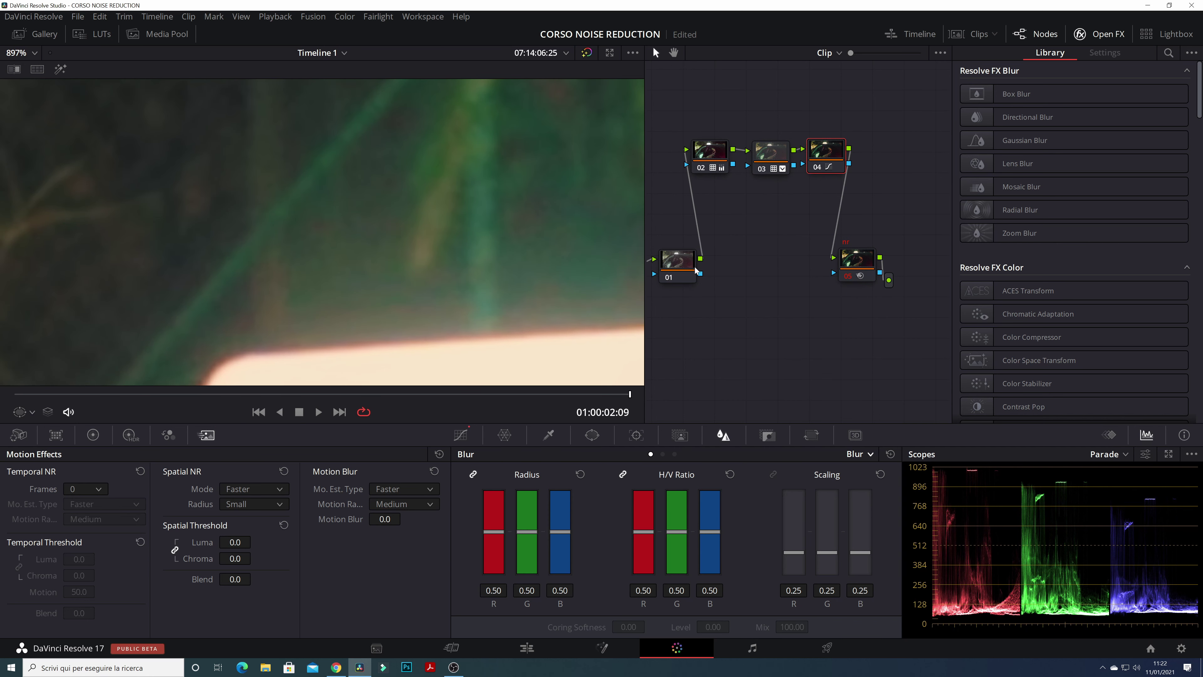
pyautogui.click(864, 264)
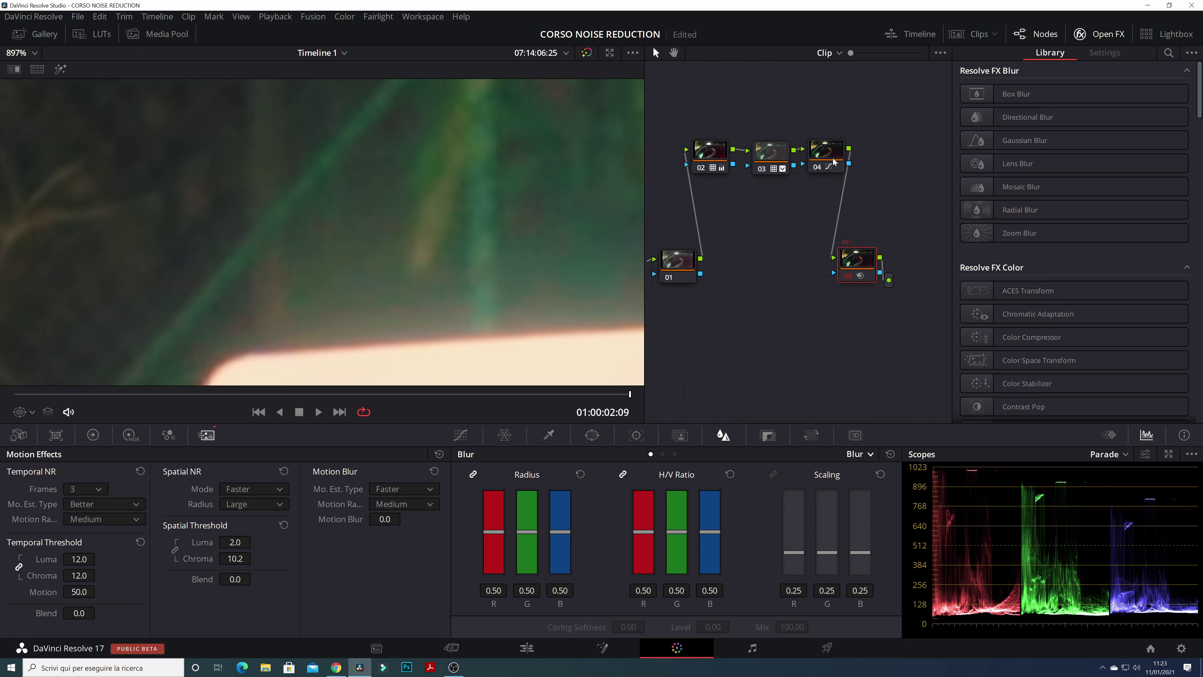
pyautogui.moveTo(858, 261); pyautogui.dragTo(830, 259)
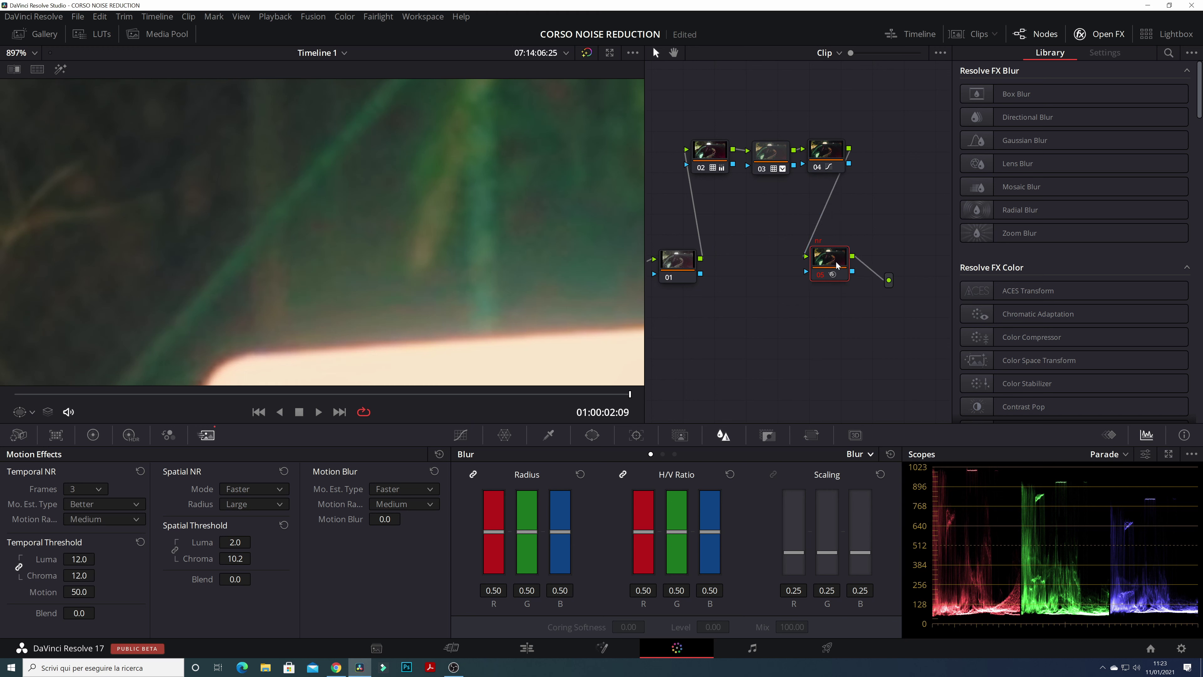
# Step: Move the NR grade from node 05 back to node 01, then set node 05's Blur Radius to 0.47
pyautogui.moveTo(833, 258); pyautogui.dragTo(695, 264)
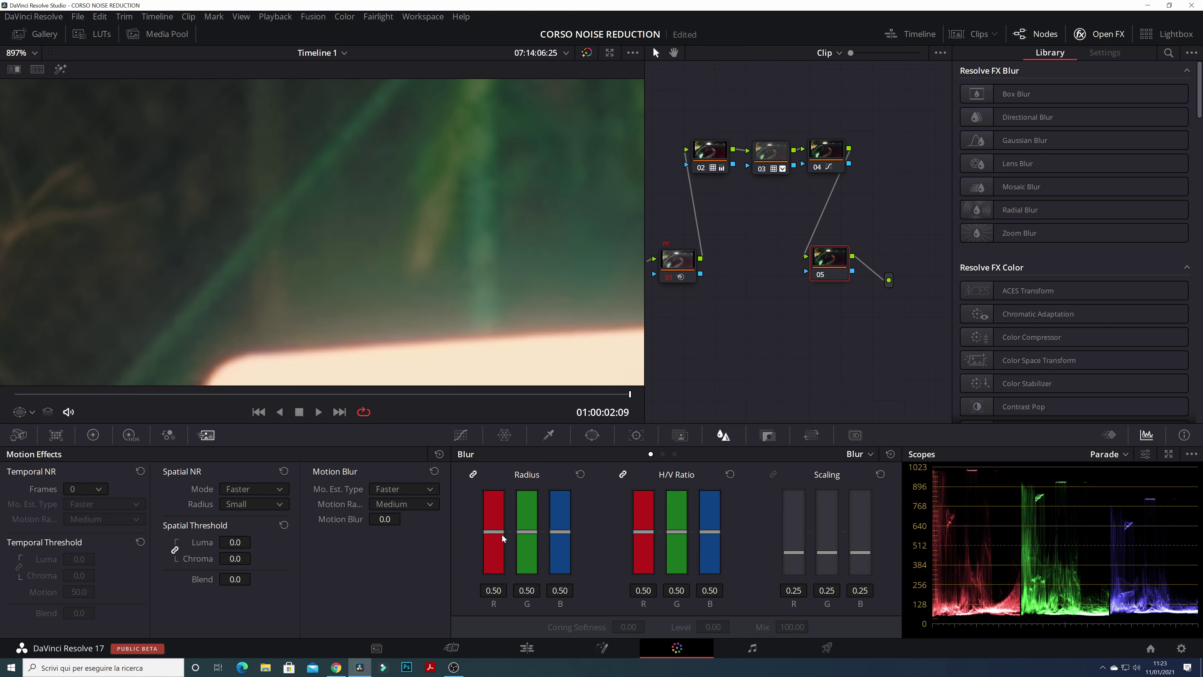
pyautogui.moveTo(495, 533); pyautogui.dragTo(496, 535)
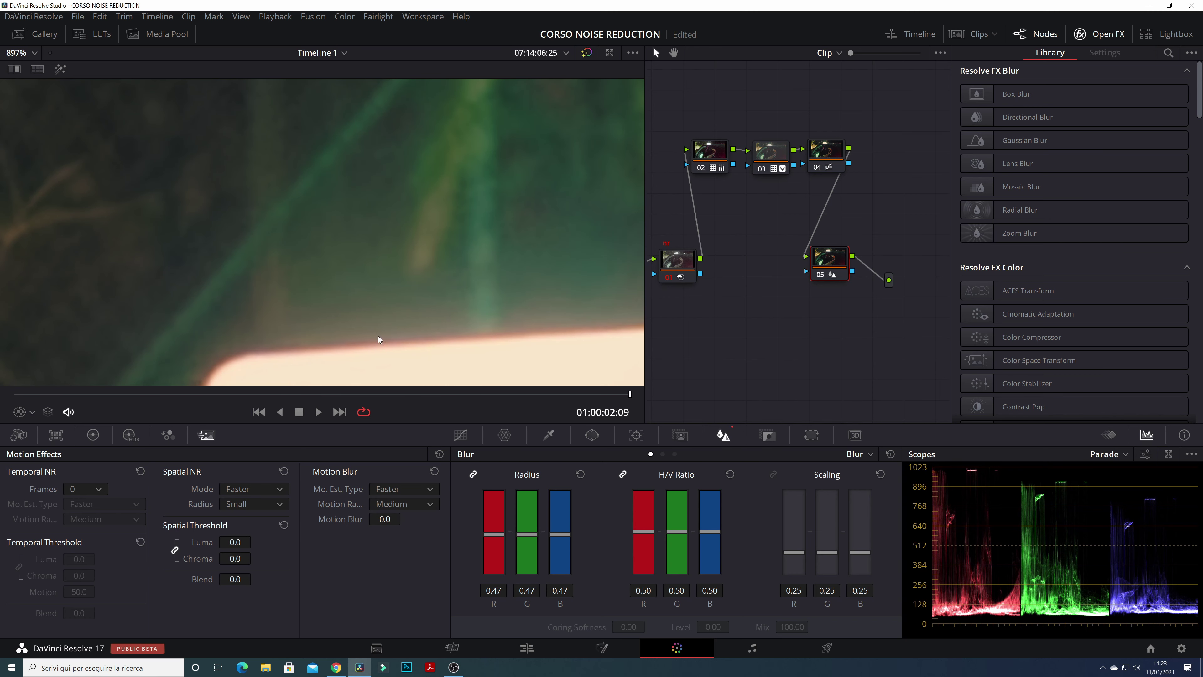
pyautogui.scroll(-1, 308, 277)
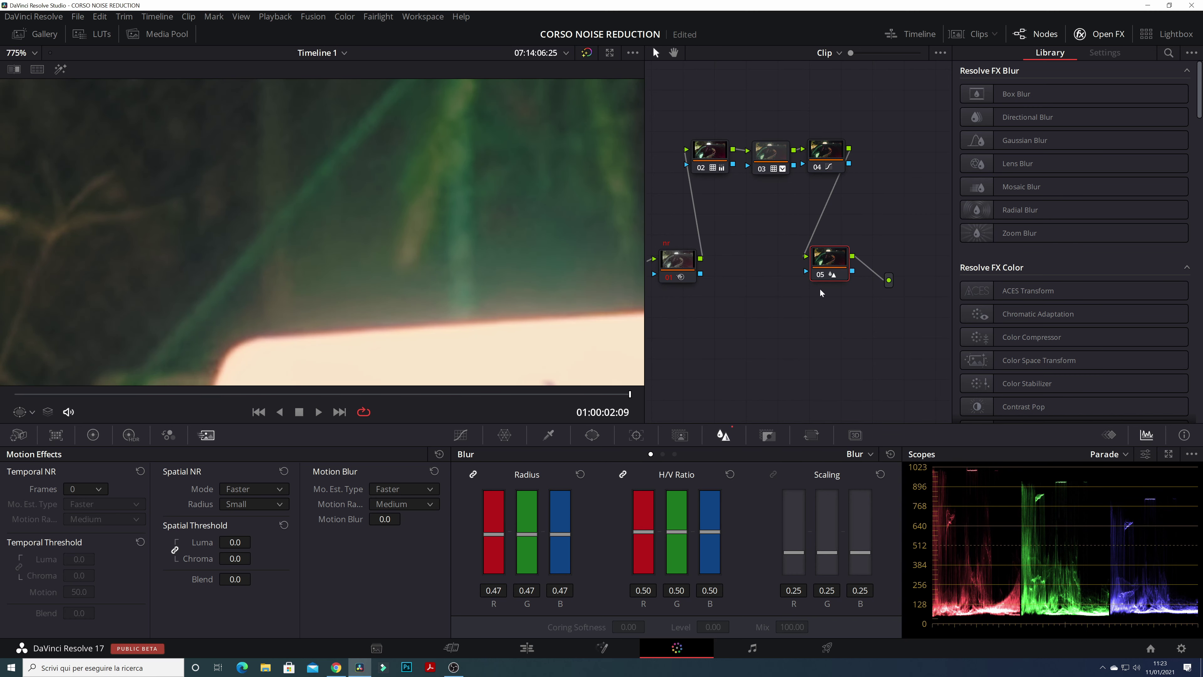